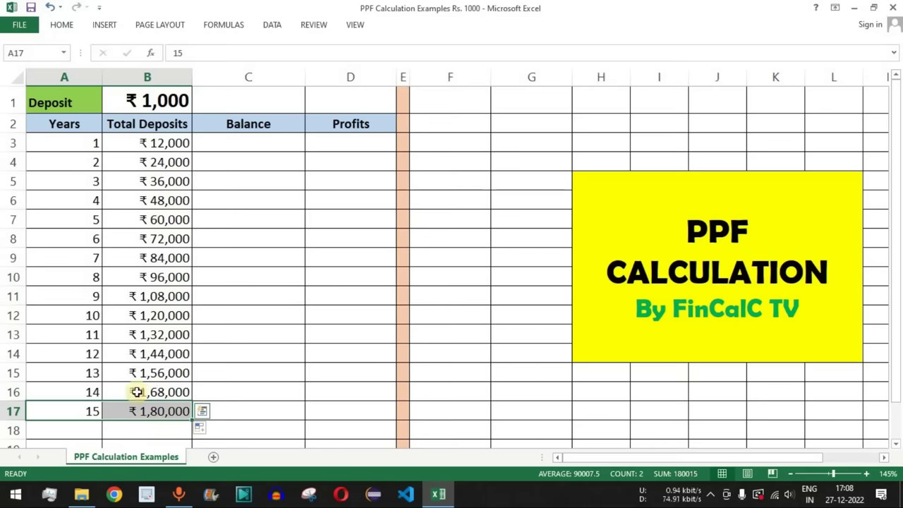
Review the total deposits for years 1 to 15 and select the year 1 Balance cell
click(248, 143)
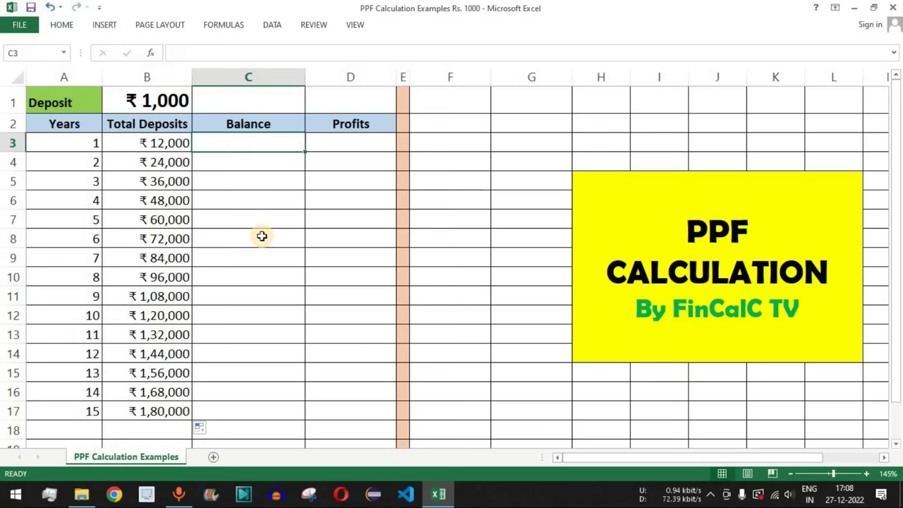
drag(159, 144, 161, 399)
click(243, 147)
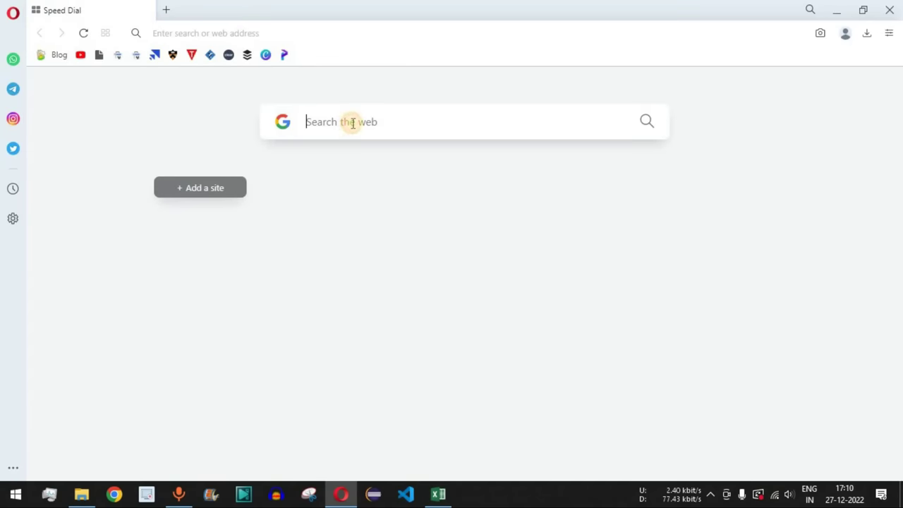
In the Opera browser, search the web for "fincalc blog" and open the FinCalC Blog home page
text(fincalc)
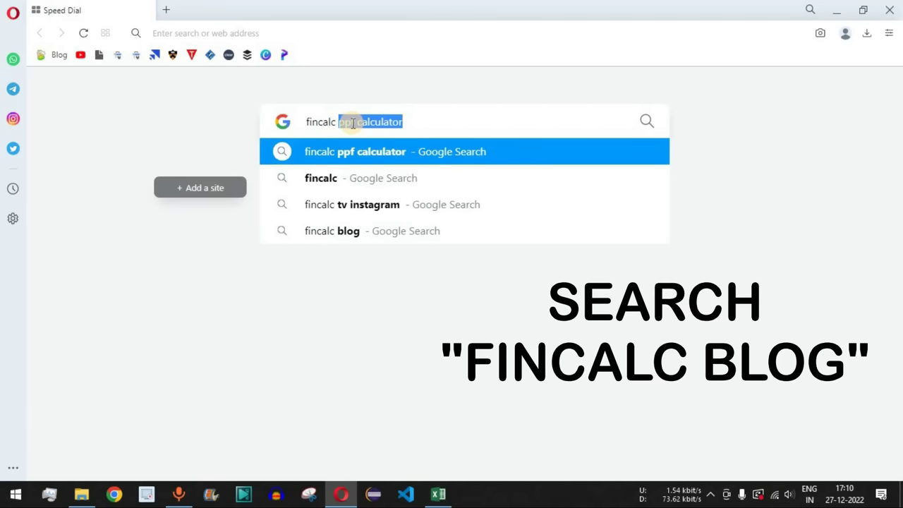
text( blog)
key(Return)
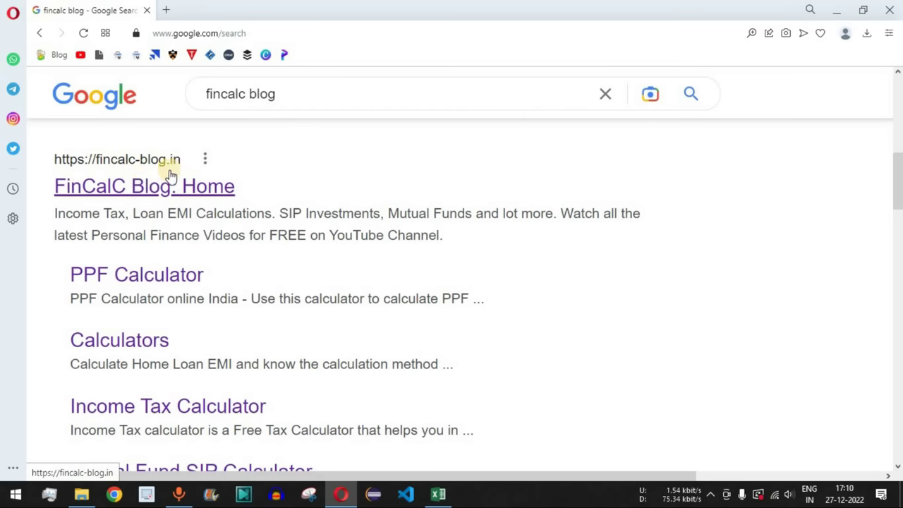
click(133, 194)
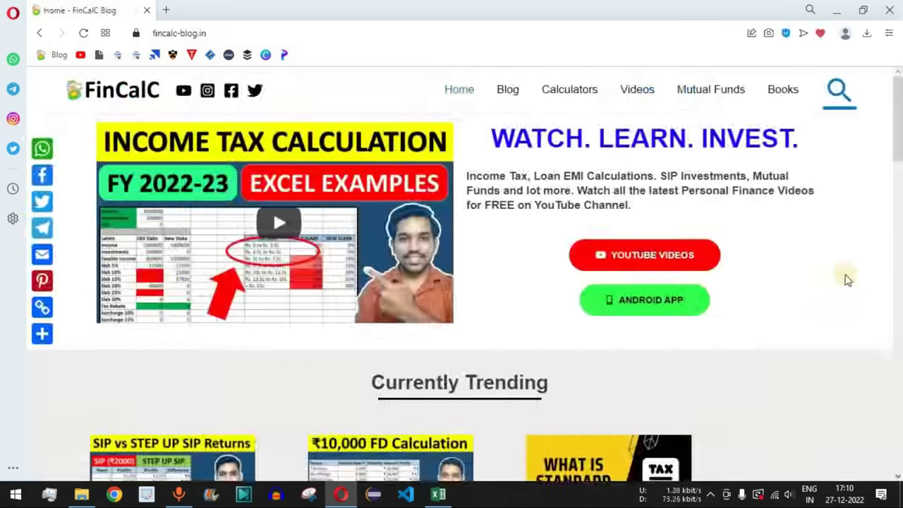
Look through the site's calculators and open the PPF Calculator
click(568, 93)
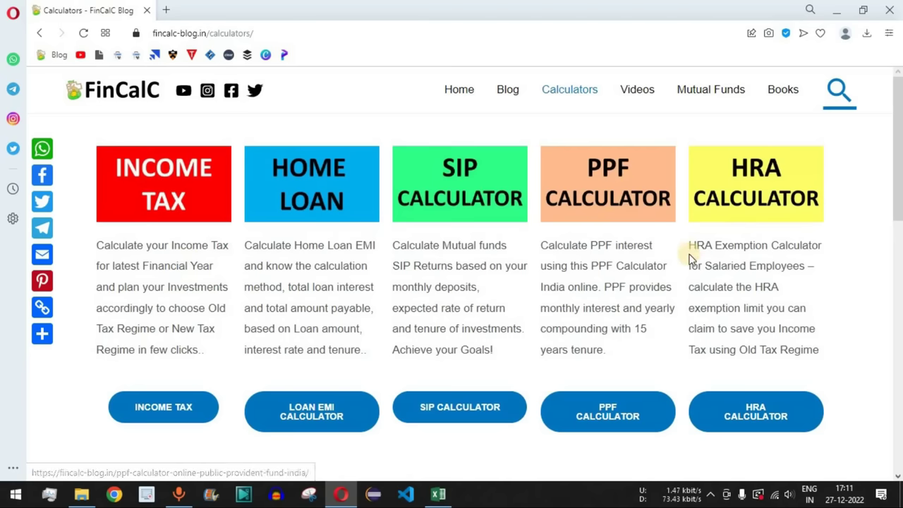
scroll(670, 250, down, 5)
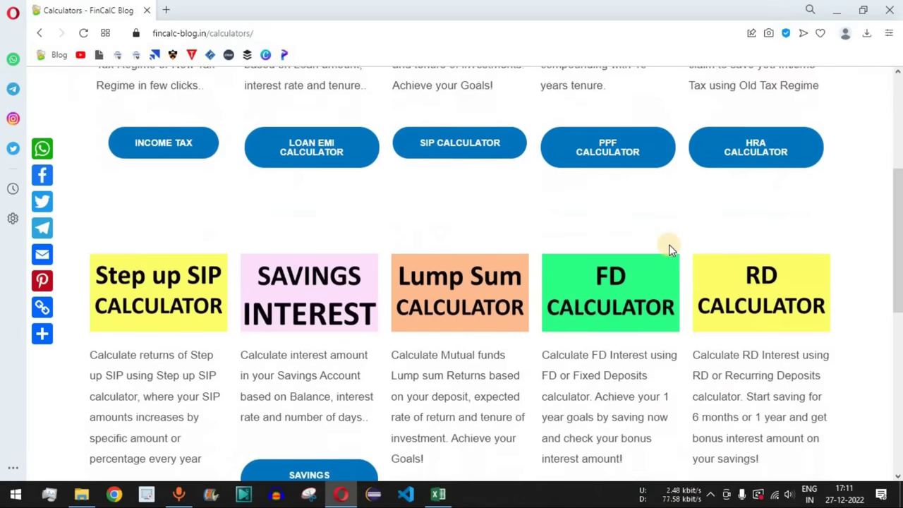
scroll(671, 250, down, 3)
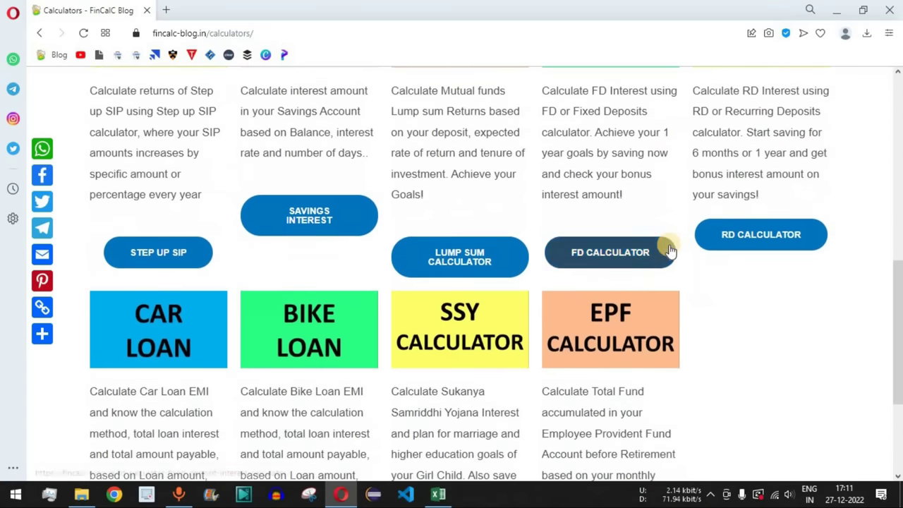
scroll(683, 270, up, 8)
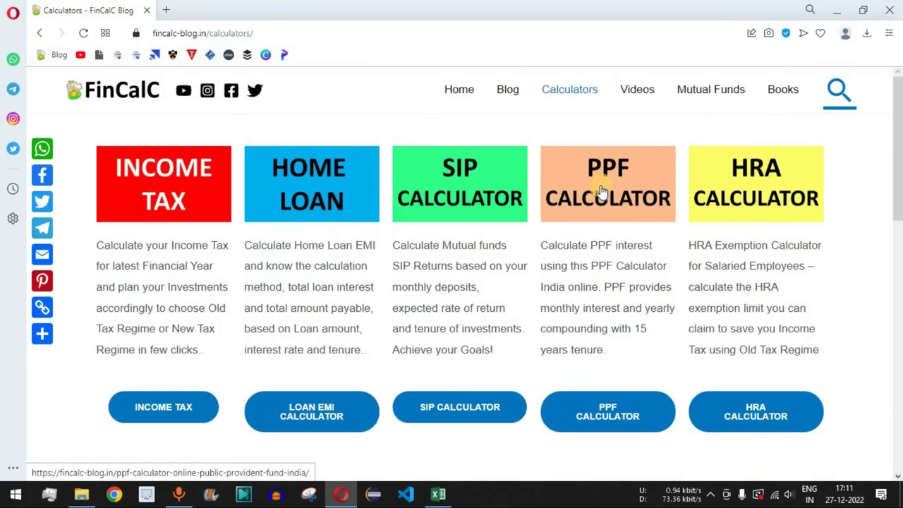
click(600, 188)
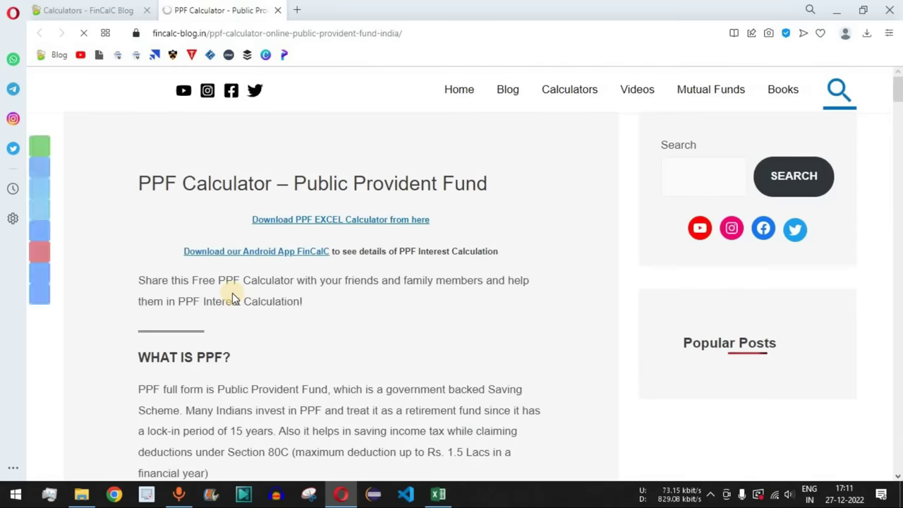
Examine the PPF calculator's heading and its monthly deposit, interest rate, interest and balance columns
drag(151, 184, 487, 182)
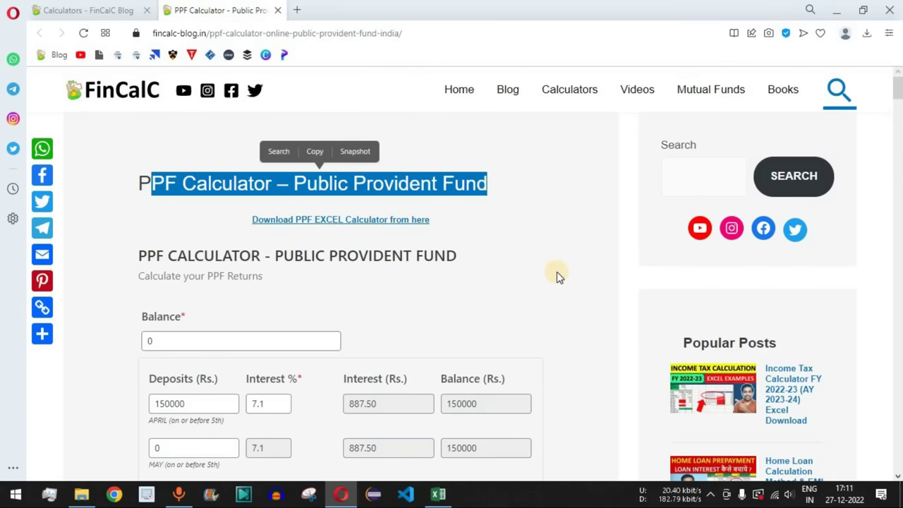
scroll(557, 272, down, 2)
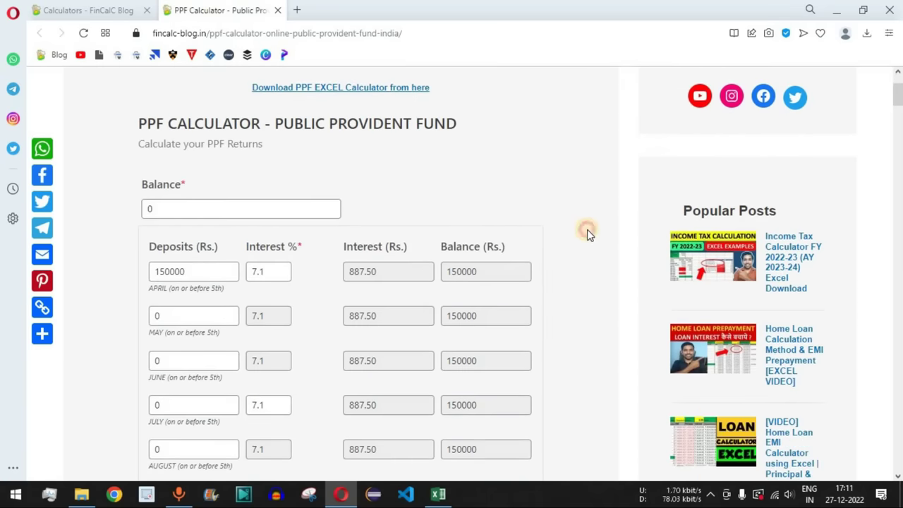
scroll(491, 236, down, 1)
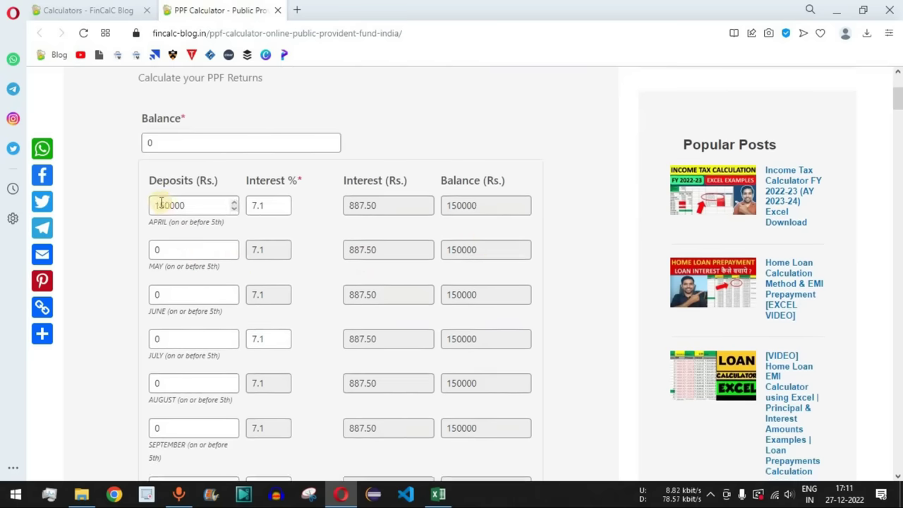
double_click(255, 181)
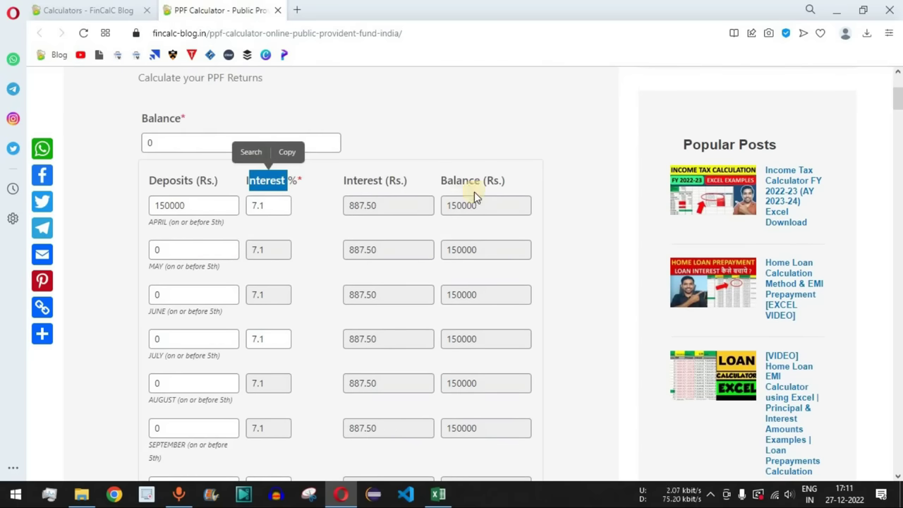
scroll(599, 261, down, 5)
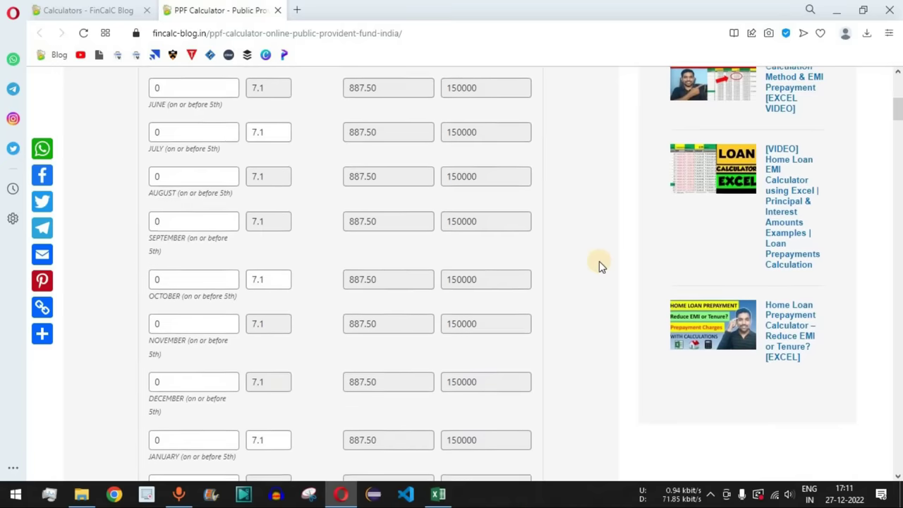
scroll(599, 261, up, 5)
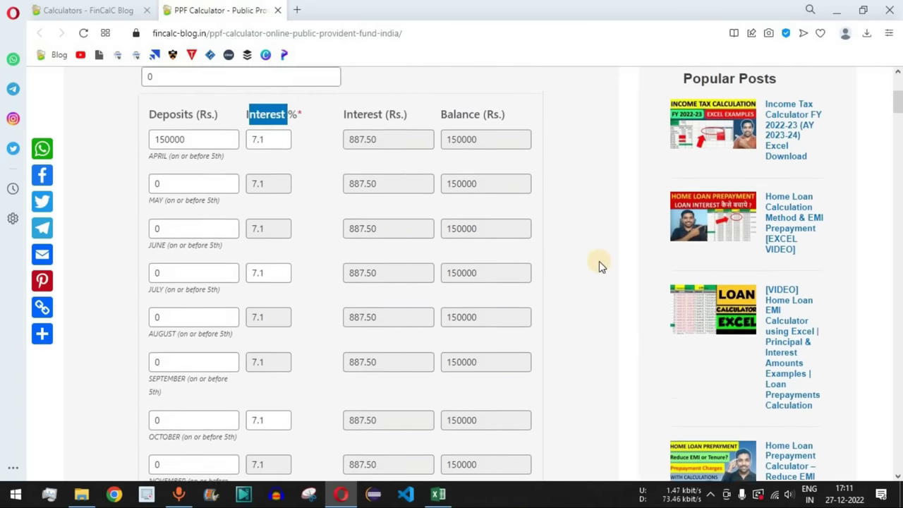
Inspect the April deposit, its interest rate and the interest calculated for that month
click(185, 247)
drag(197, 206, 151, 204)
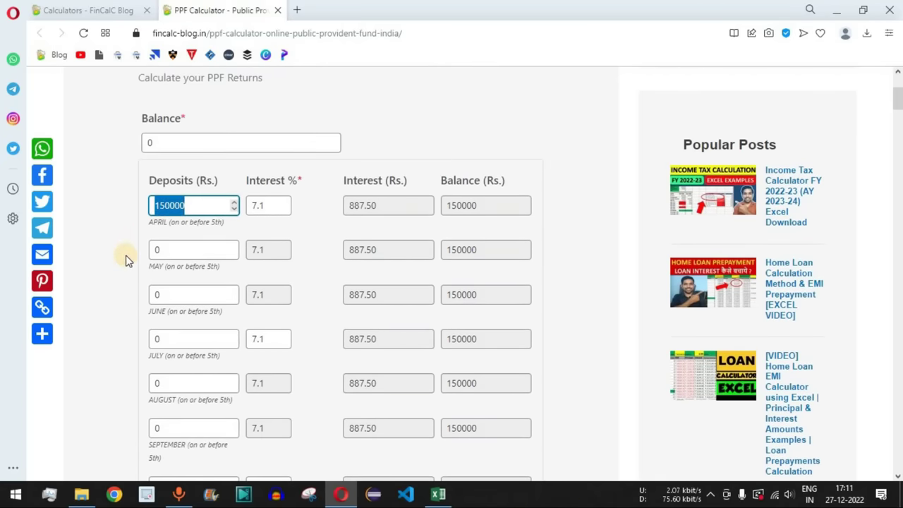
drag(272, 205, 249, 204)
click(596, 242)
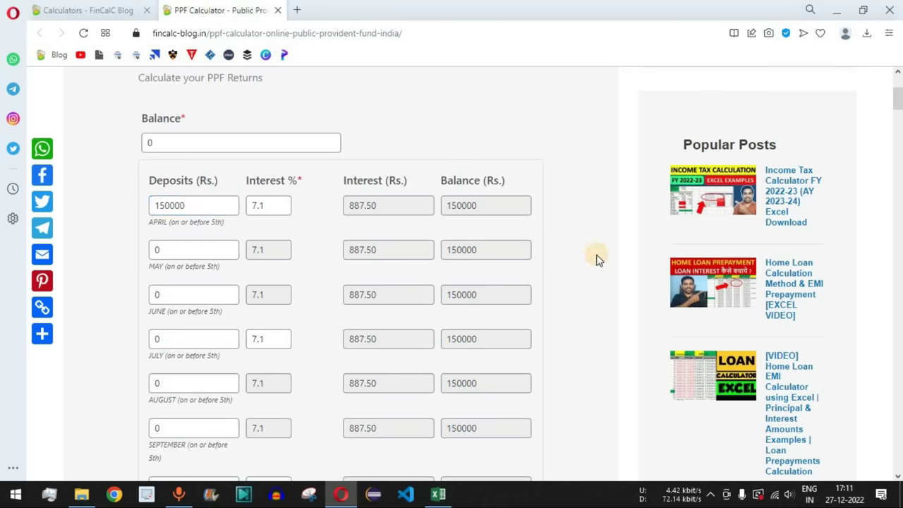
scroll(596, 259, down, 1)
click(370, 139)
drag(368, 140, 353, 139)
click(593, 218)
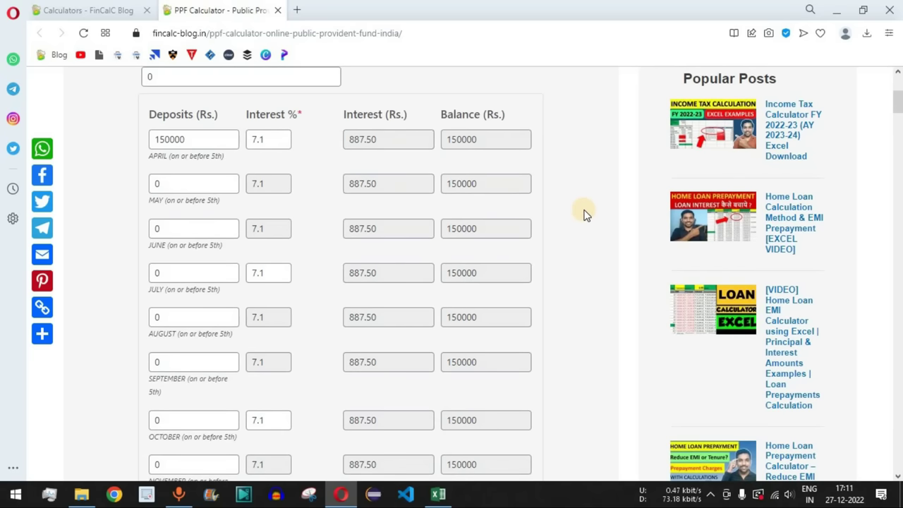
drag(384, 139, 346, 140)
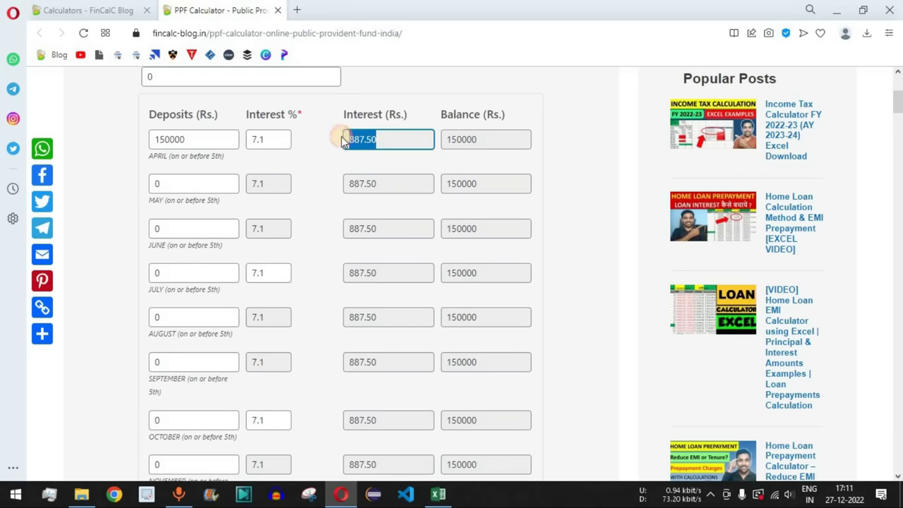
click(564, 216)
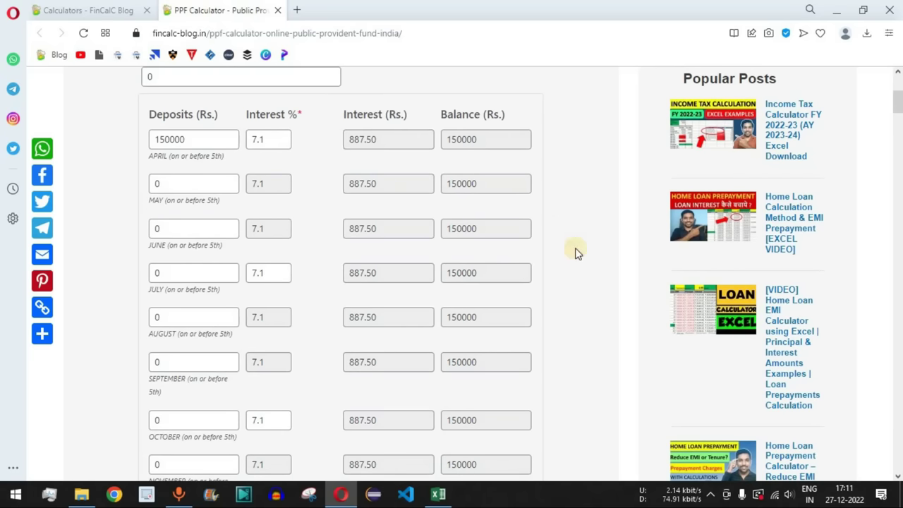
Check the March balance, the Total Interest and the Total Balance of the PPF calculator
scroll(369, 145, down, 1)
scroll(369, 155, down, 5)
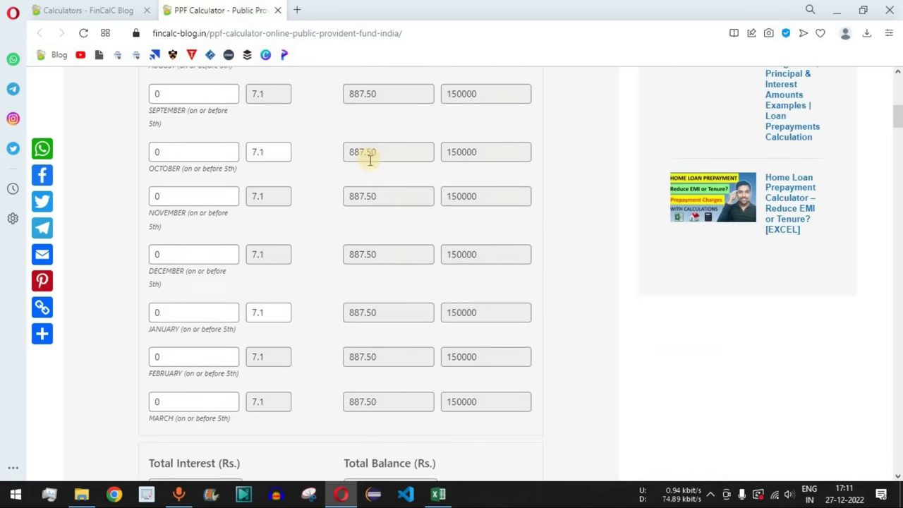
scroll(377, 242, down, 1)
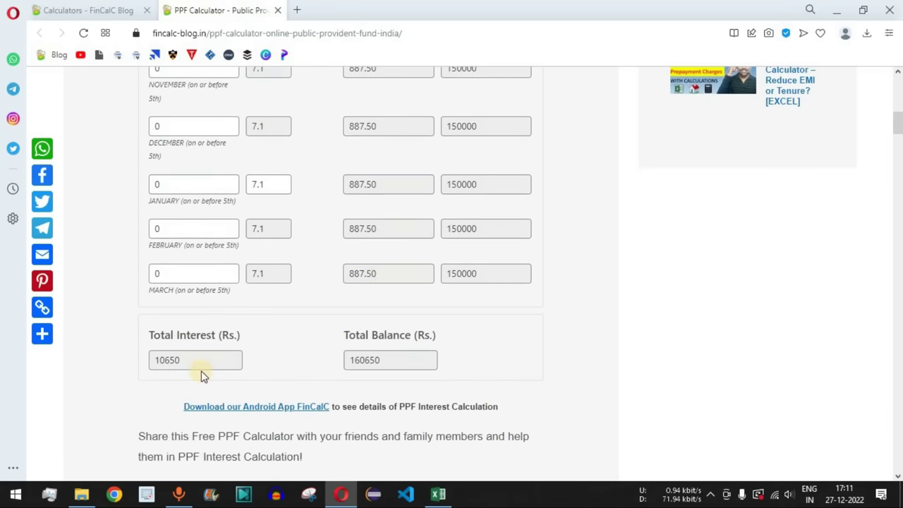
drag(188, 362, 152, 360)
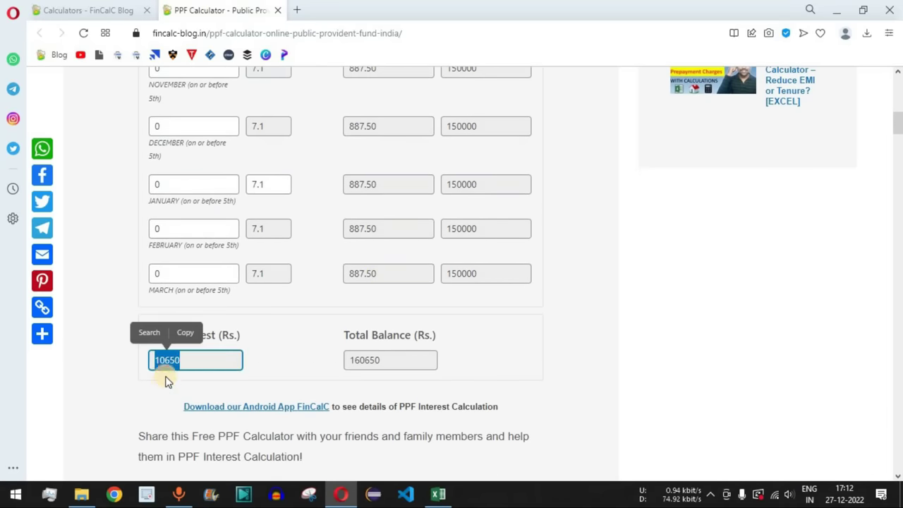
click(156, 368)
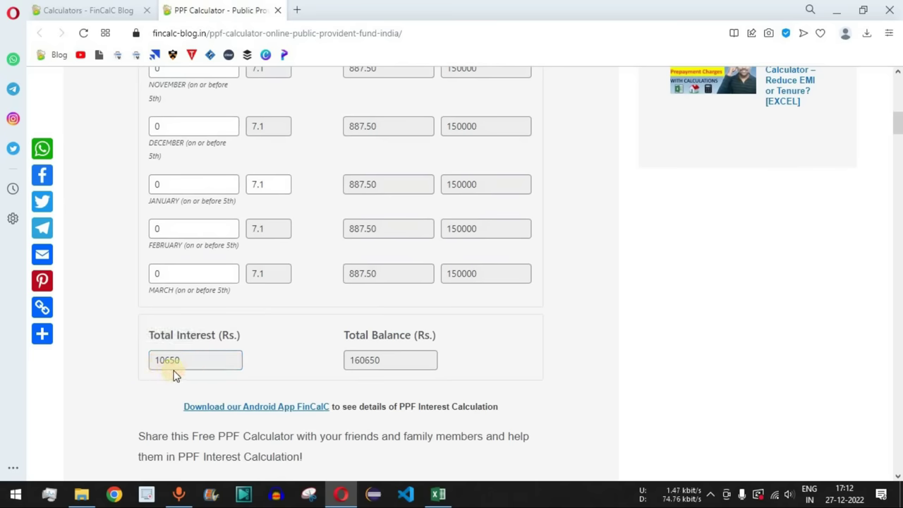
drag(487, 274, 443, 274)
drag(393, 361, 347, 361)
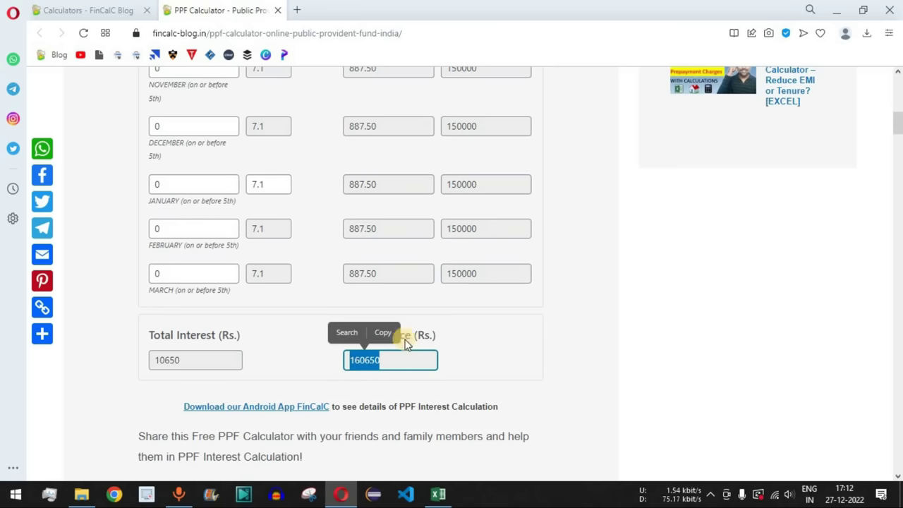
click(396, 362)
click(581, 353)
Switch to the Excel workbook and check the year 1 total deposit
scroll(586, 281, up, 8)
double_click(163, 208)
click(457, 493)
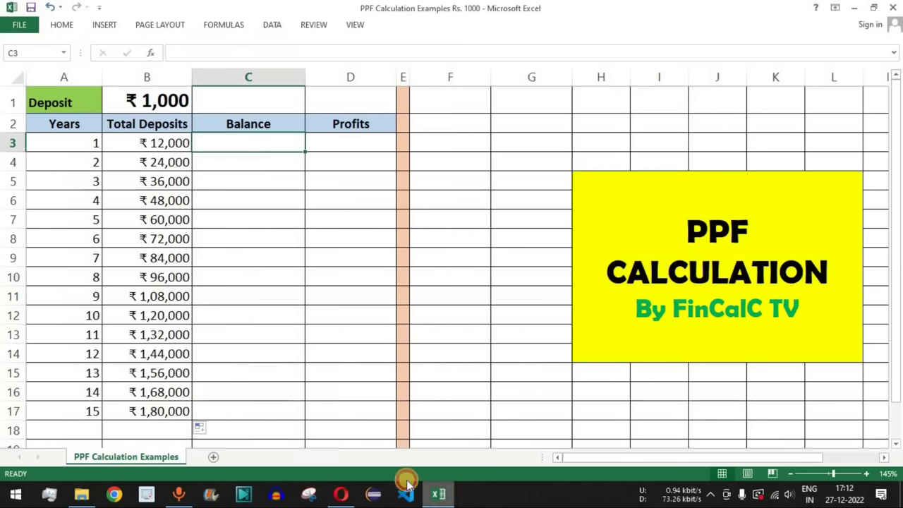
click(164, 144)
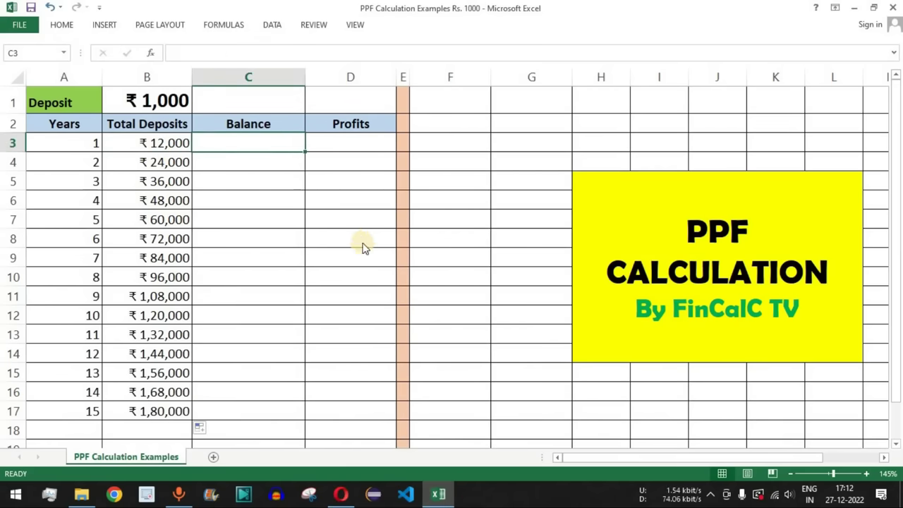
Return to the PPF calculator in Opera and set every monthly deposit from April through March to 1000
key(alt+Tab)
drag(199, 273, 157, 271)
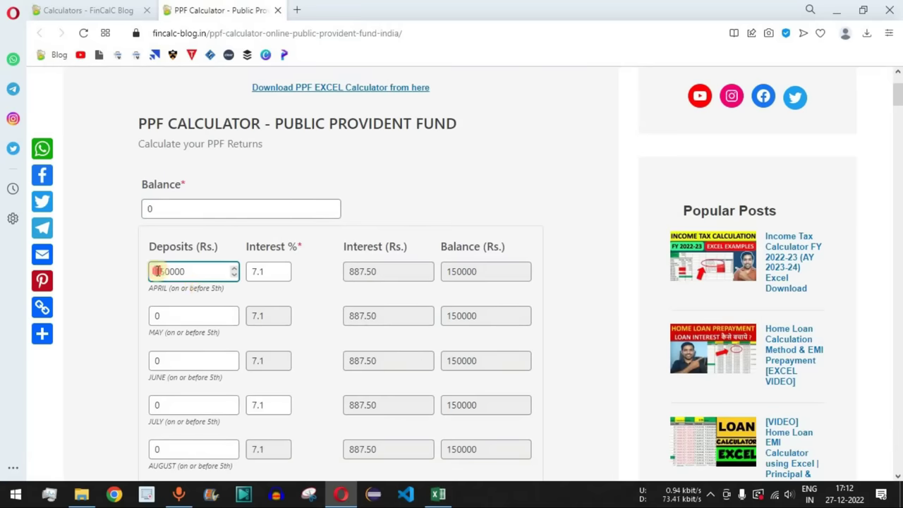
text(1000)
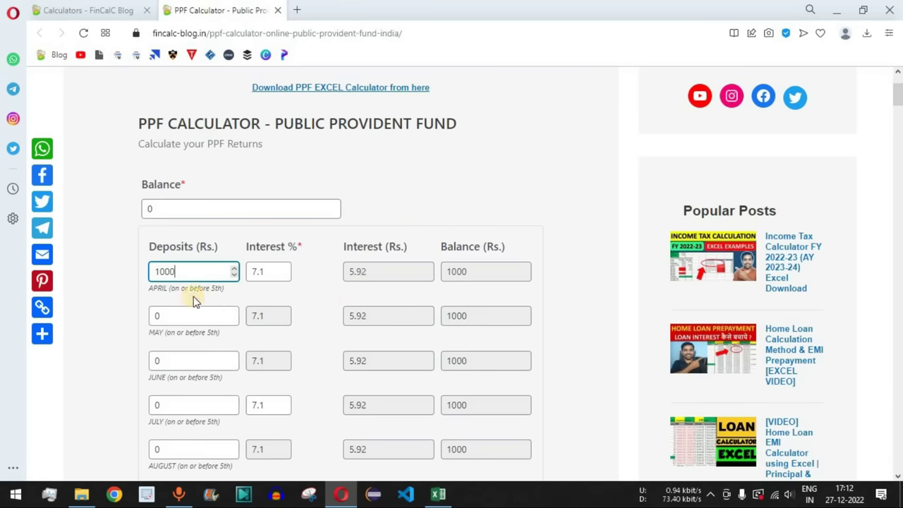
click(158, 315)
text(1000)
scroll(324, 312, down, 1)
scroll(323, 312, down, 1)
double_click(177, 232)
text(1000)
double_click(155, 273)
text(1000)
double_click(153, 321)
text(1000)
double_click(161, 362)
text(1000)
double_click(140, 420)
text(1000)
Review the filled-in monthly deposits, the yearly totals and the April interest amount
scroll(318, 292, up, 2)
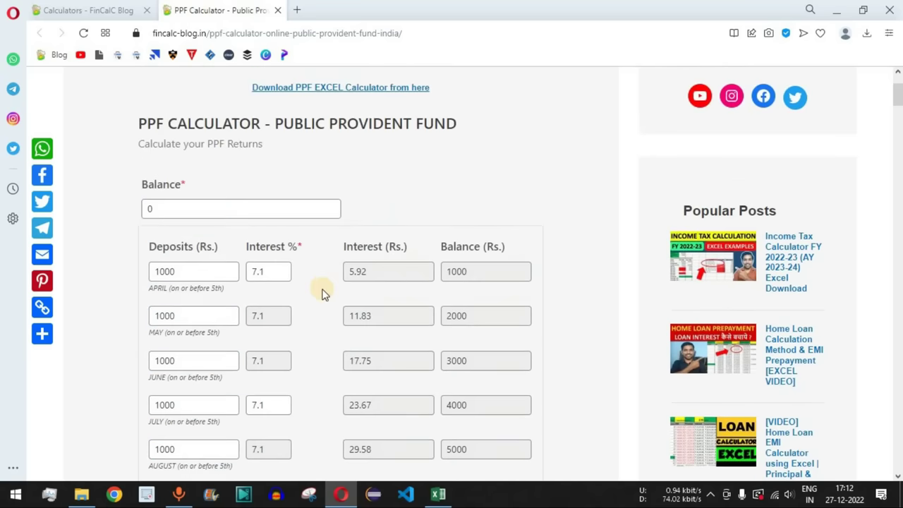
scroll(278, 282, down, 1)
scroll(313, 254, down, 7)
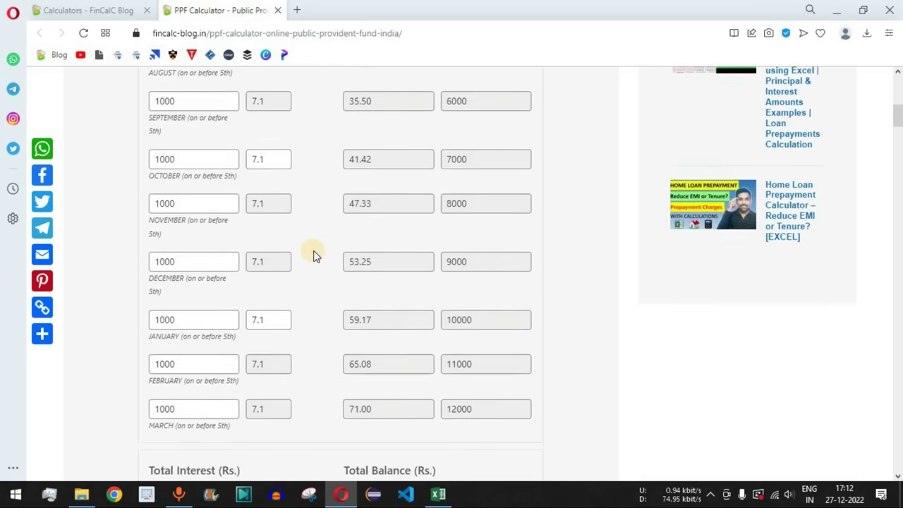
drag(166, 291, 230, 291)
click(260, 302)
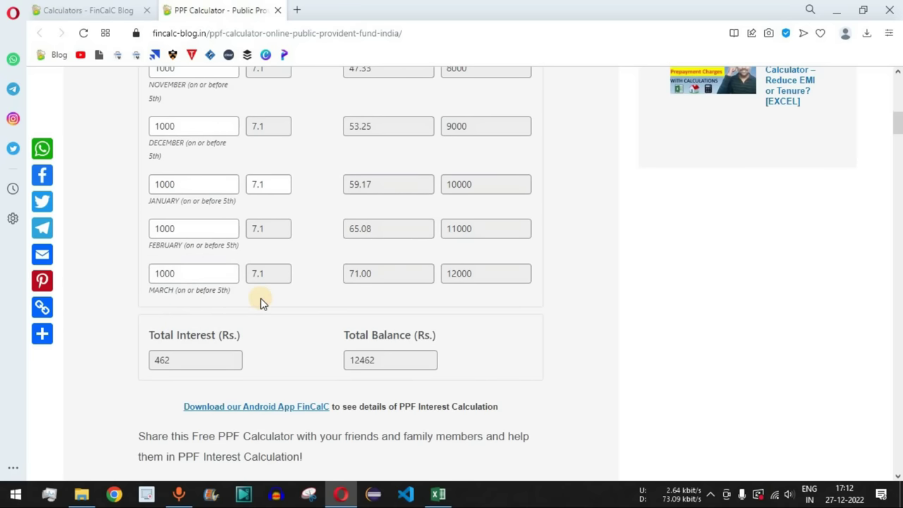
scroll(357, 271, up, 8)
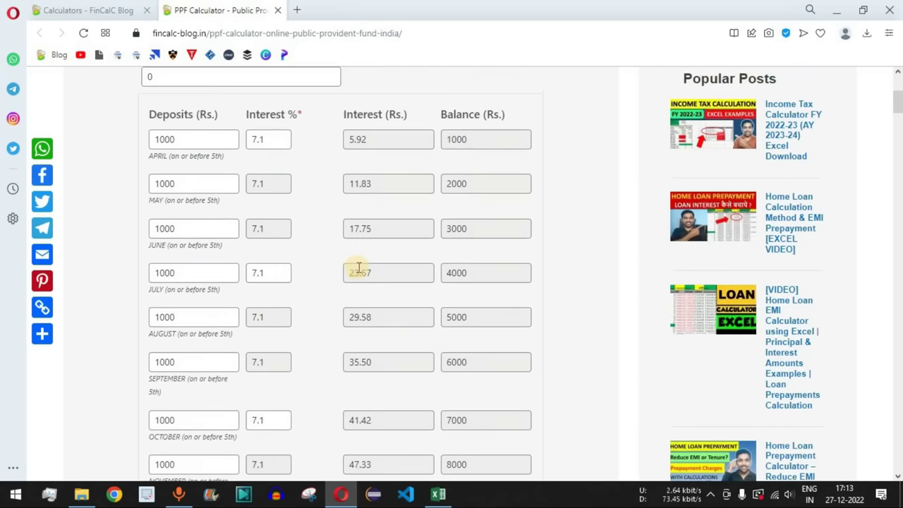
drag(380, 180, 346, 206)
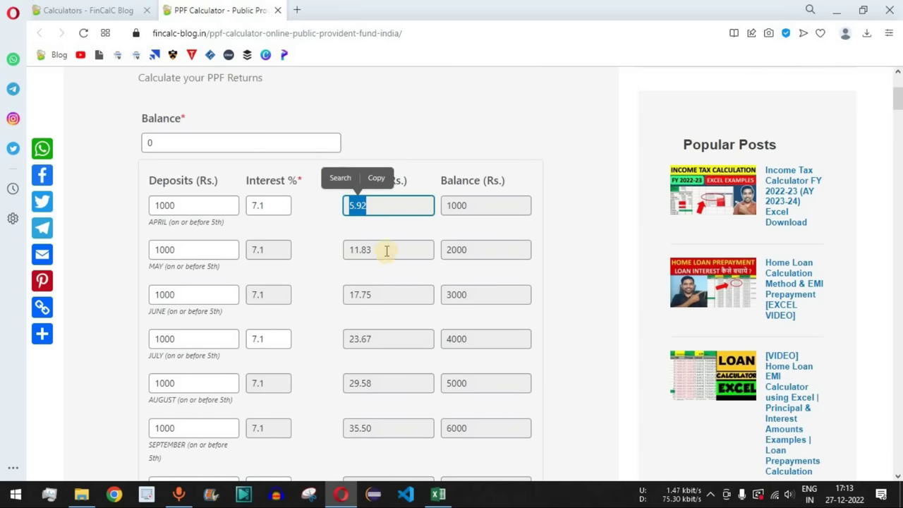
Check the May deposit and interest amount and the March deposit in the PPF calculator
drag(182, 249, 151, 249)
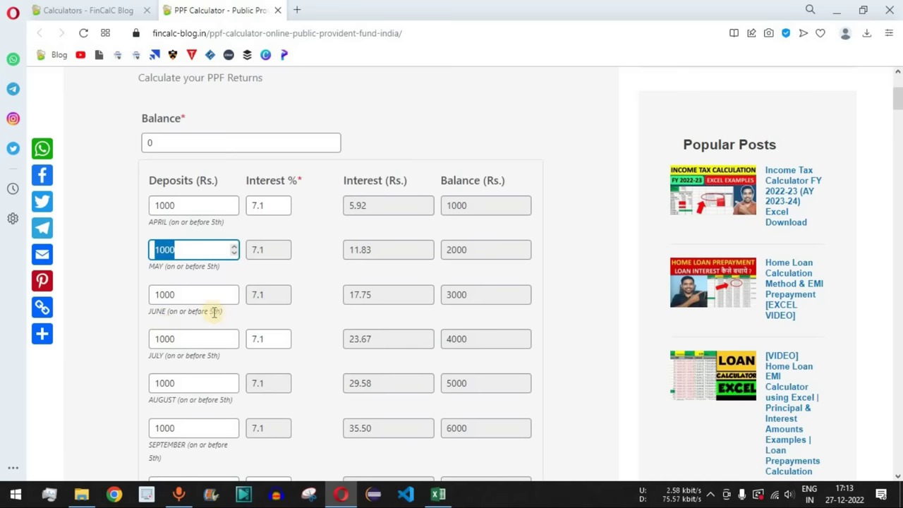
drag(373, 249, 346, 250)
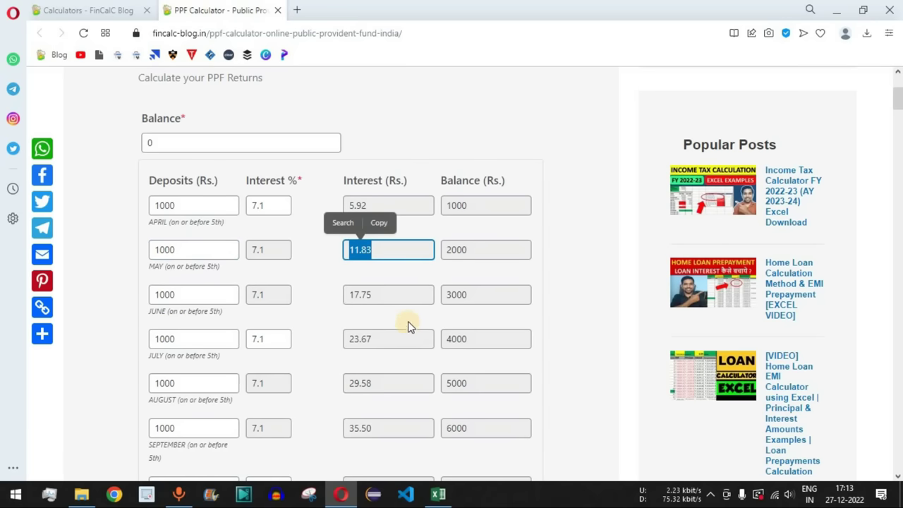
scroll(403, 300, down, 4)
scroll(395, 295, down, 3)
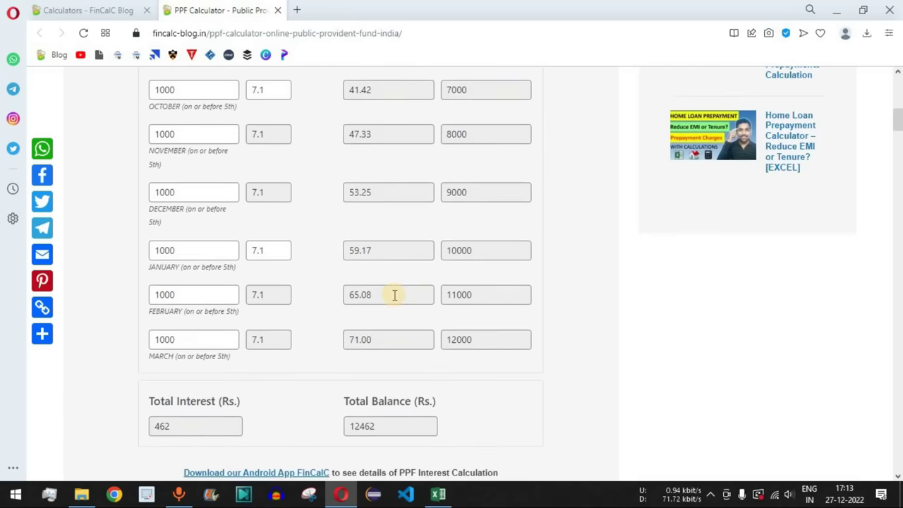
drag(177, 275, 152, 273)
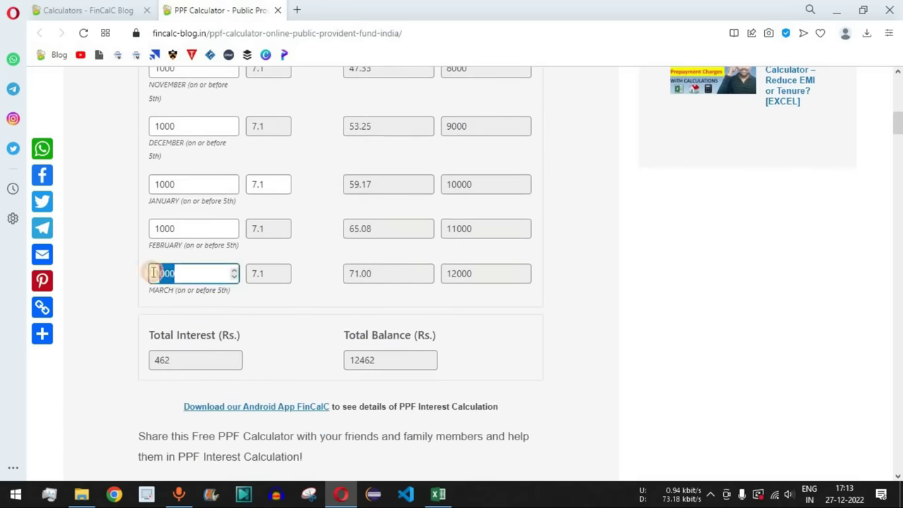
click(322, 301)
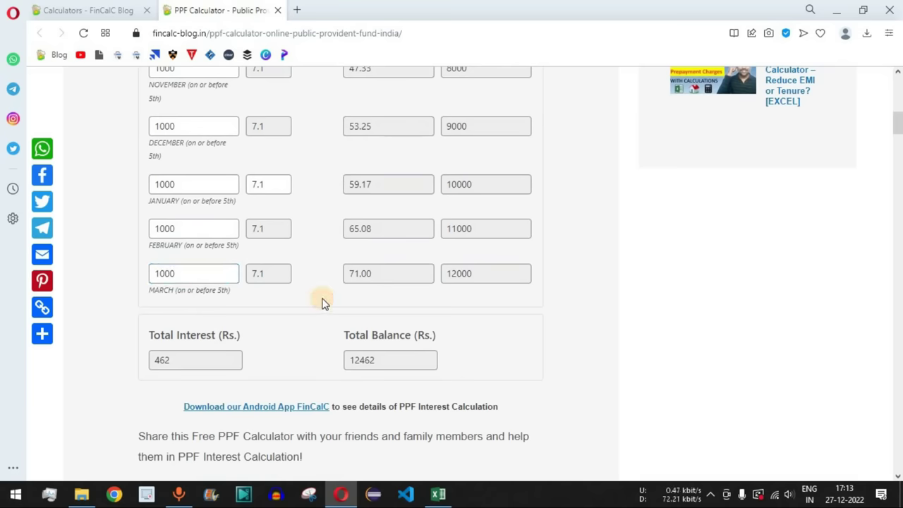
Check the interest rates entered for April and July
scroll(323, 301, up, 5)
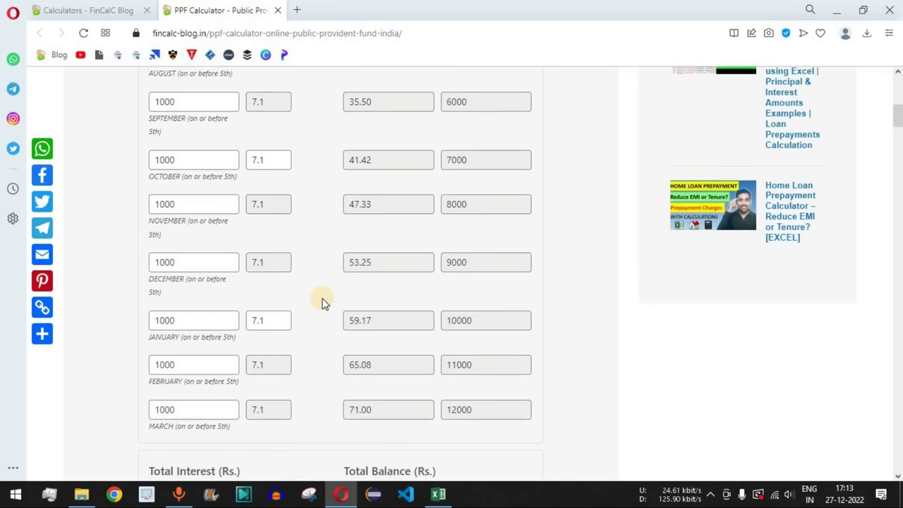
scroll(321, 302, up, 2)
double_click(270, 204)
scroll(266, 296, down, 1)
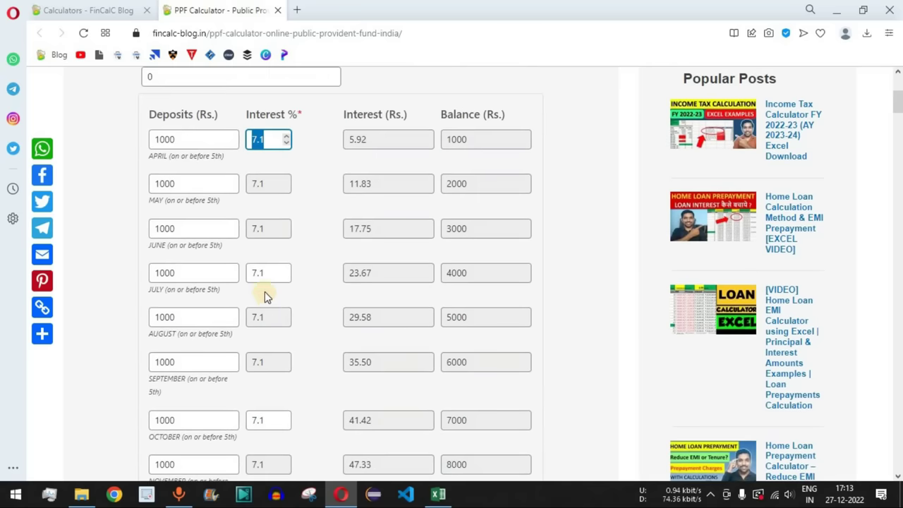
double_click(267, 275)
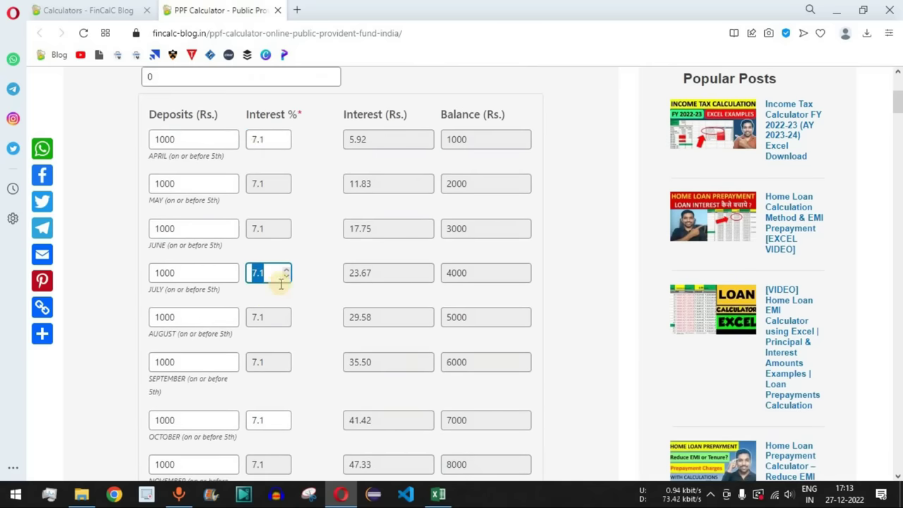
click(309, 288)
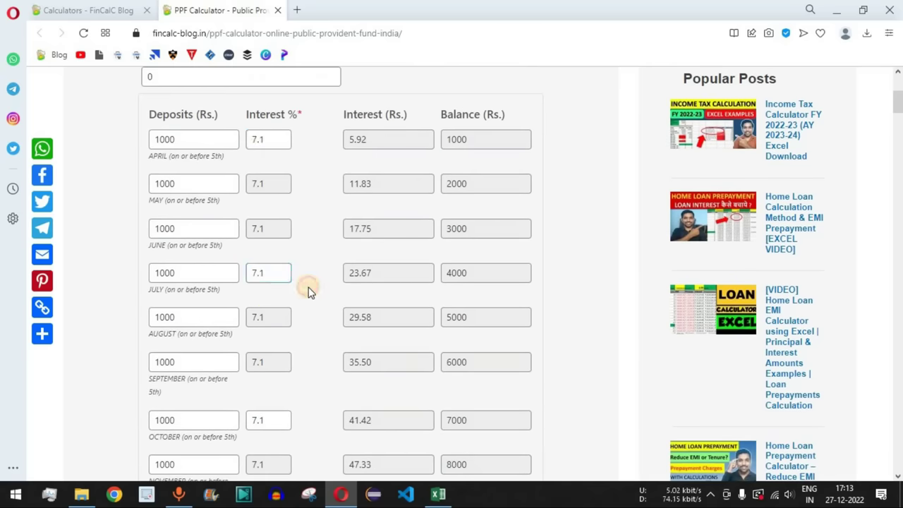
Set the July interest rate to 7 percent and check the August and September rates
double_click(261, 273)
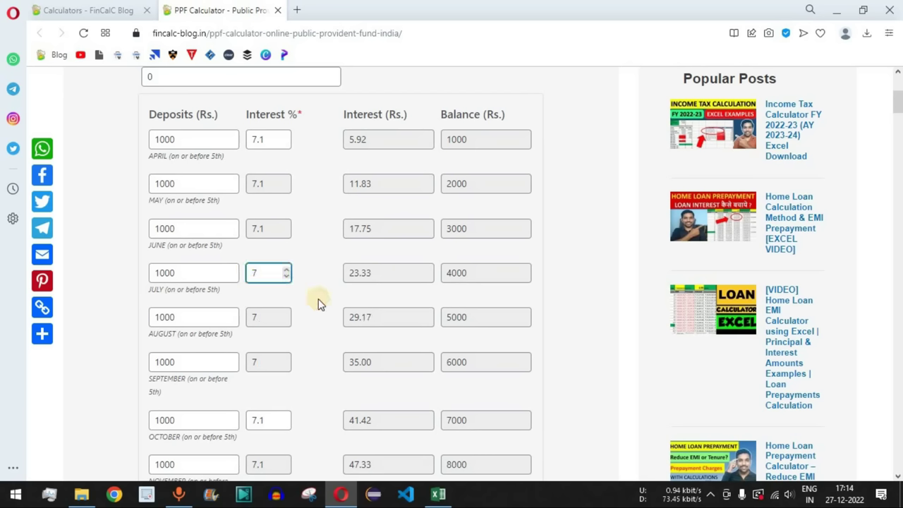
text(7)
double_click(249, 319)
double_click(255, 361)
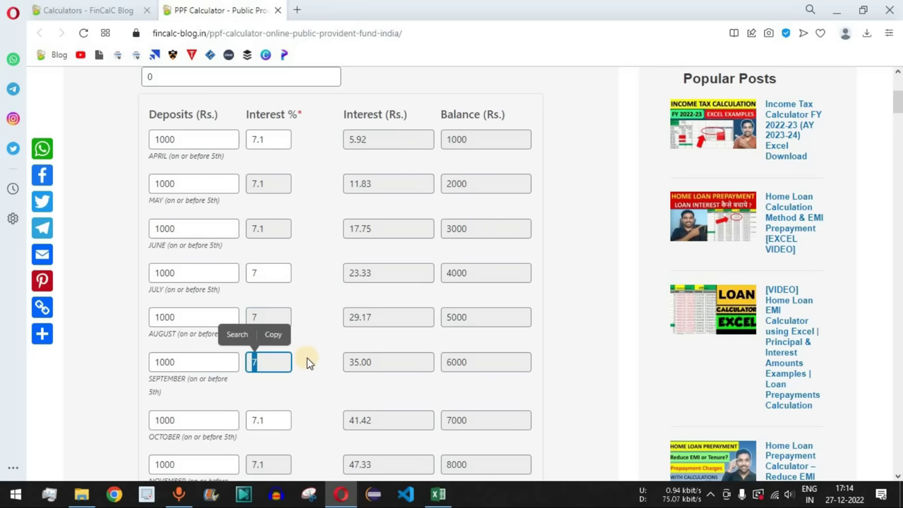
Check the July and August interest amounts and the yearly Total Interest at the changed rate
double_click(368, 272)
click(358, 318)
double_click(359, 318)
scroll(310, 332, down, 5)
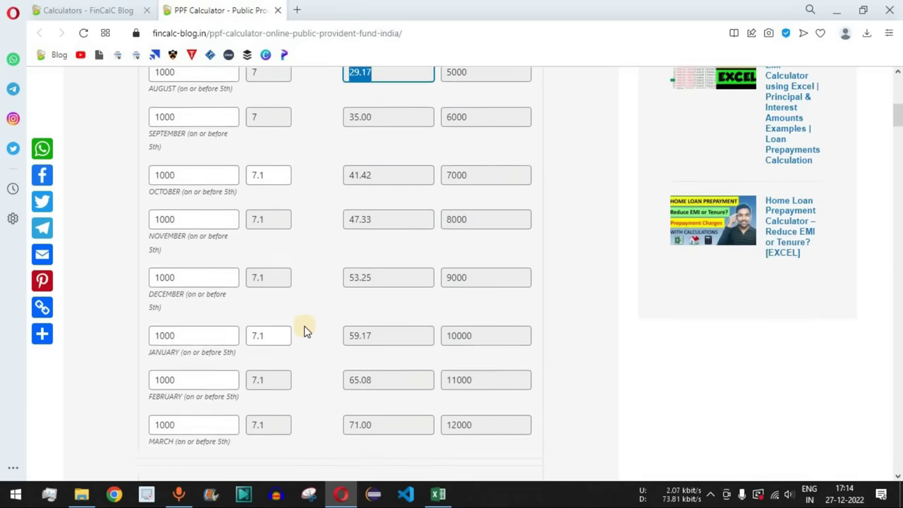
drag(181, 363, 146, 361)
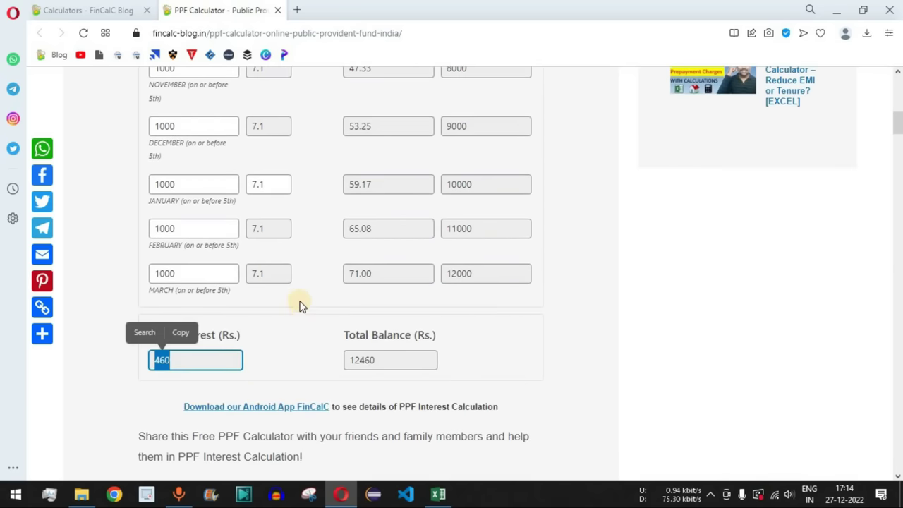
Review the January and June interest rates and set the July rate back to 7.1 percent
scroll(298, 311, up, 2)
drag(254, 316, 319, 317)
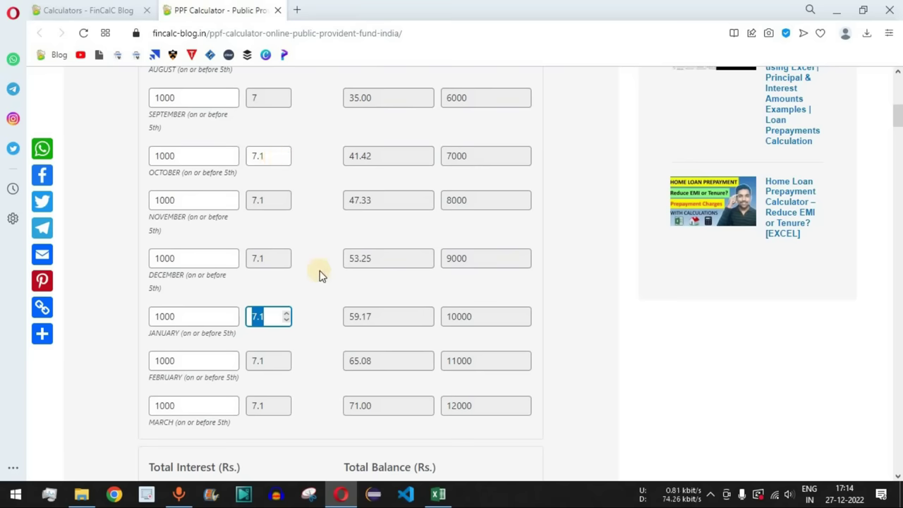
scroll(319, 275, up, 3)
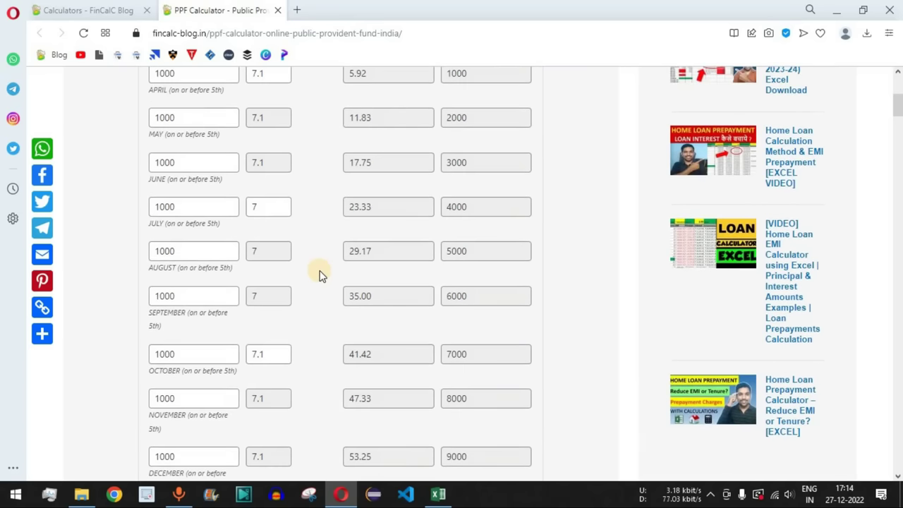
double_click(267, 163)
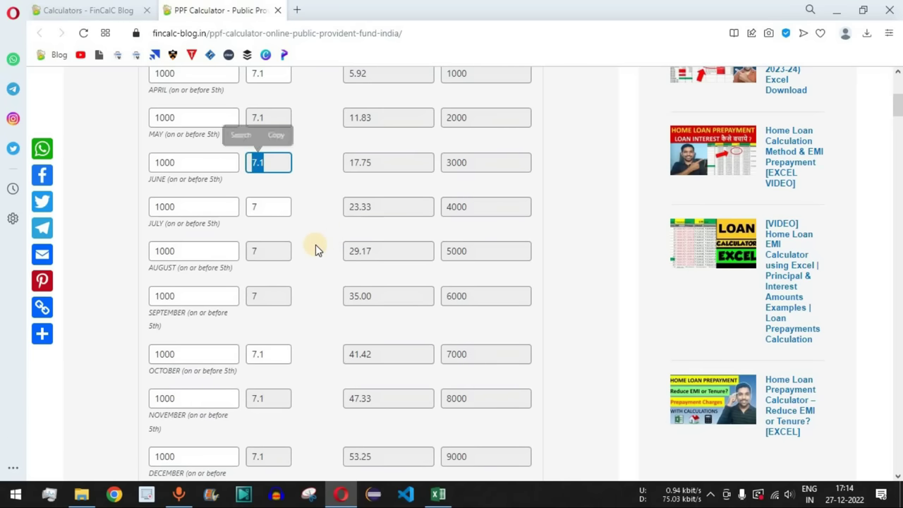
drag(271, 207, 242, 206)
click(329, 252)
Copy the calculator's Total Balance of 12462 into the year 1 Balance cell C3 of the Excel workbook
scroll(334, 256, down, 1)
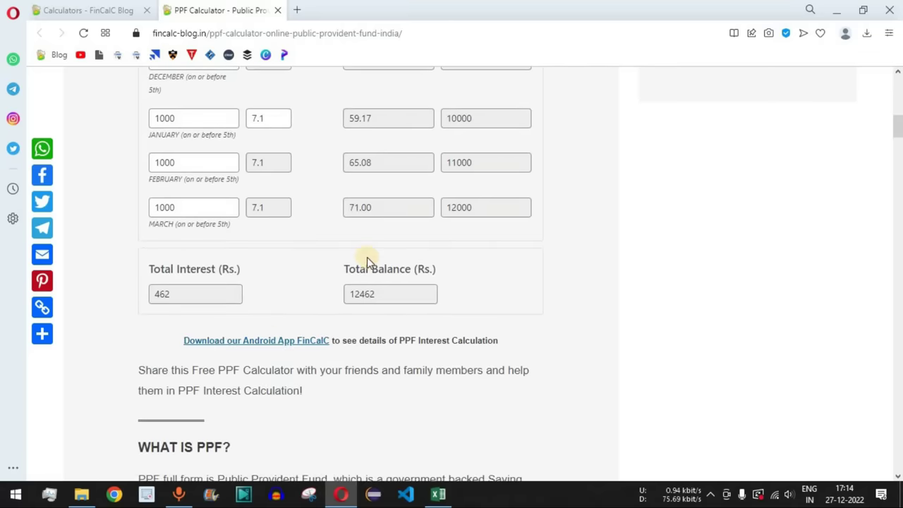
double_click(383, 295)
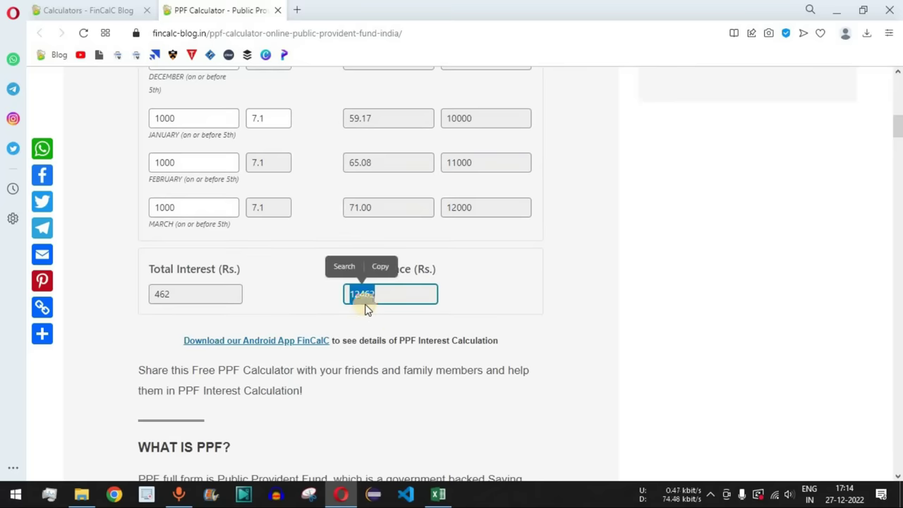
key(ctrl+c)
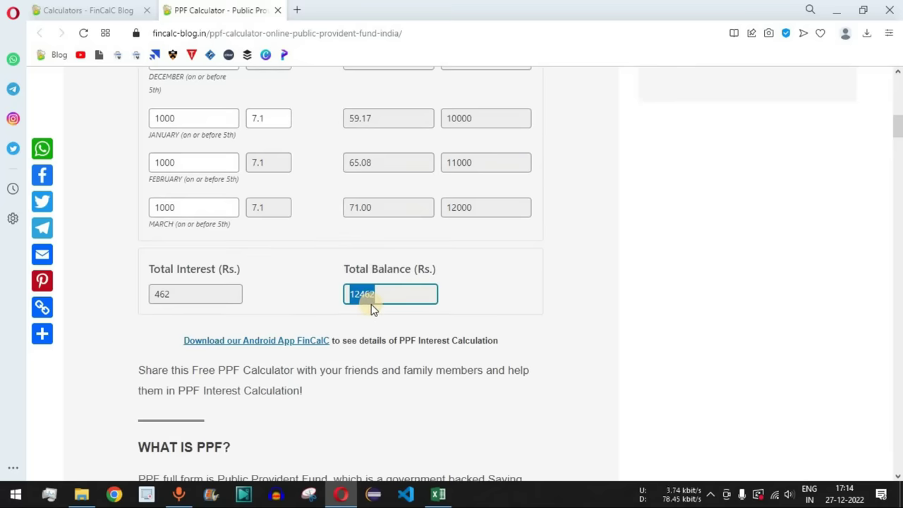
key(alt+Tab)
key(ctrl+v)
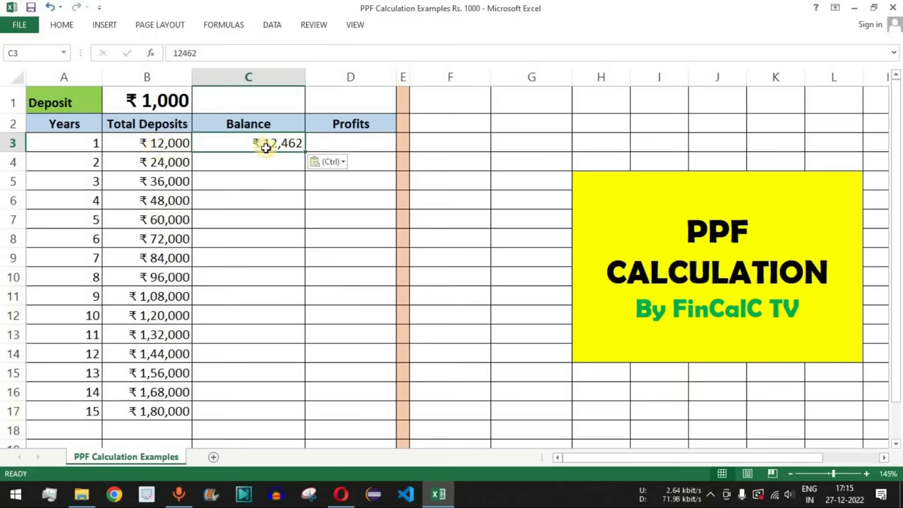
Calculate the year 1 profit in cell D3 with the formula =C3-B3
click(358, 138)
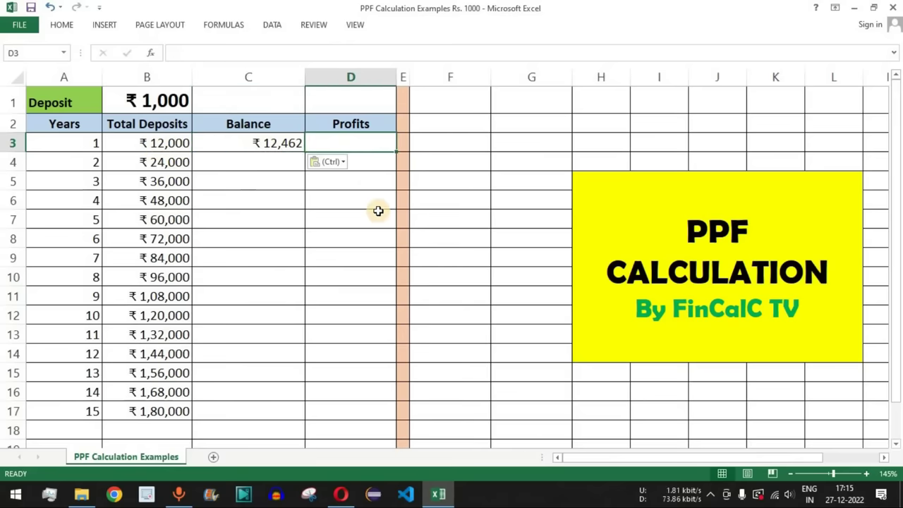
text(=)
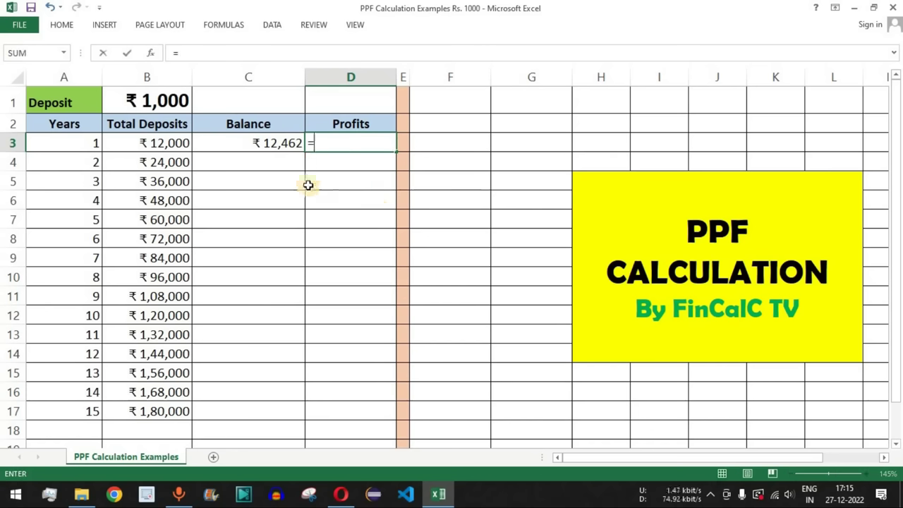
click(282, 144)
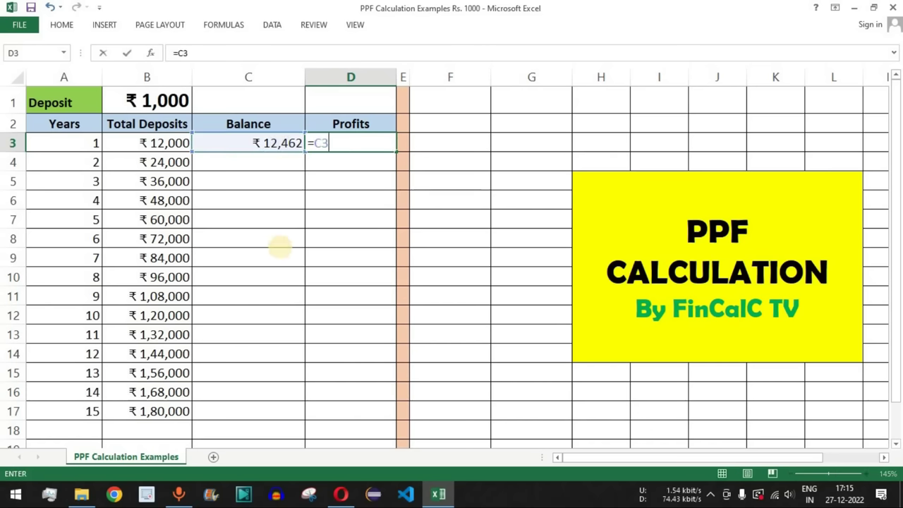
click(171, 144)
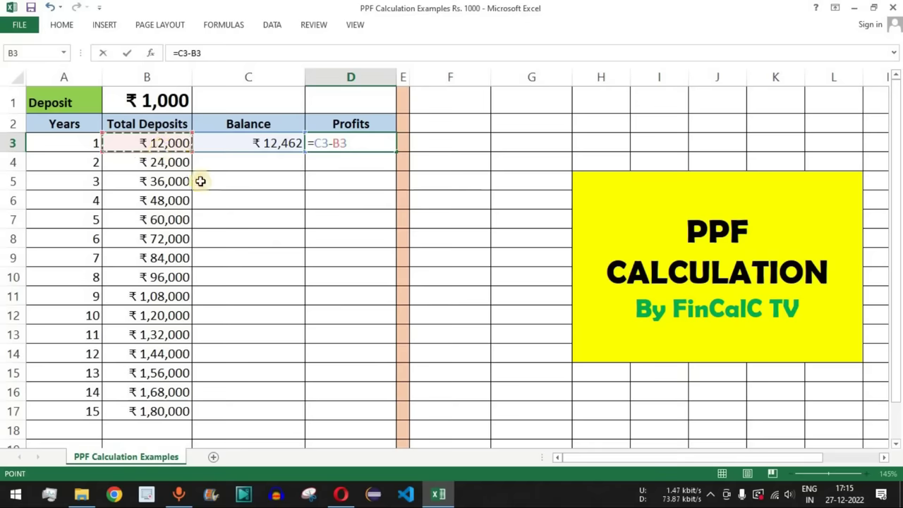
key(Return)
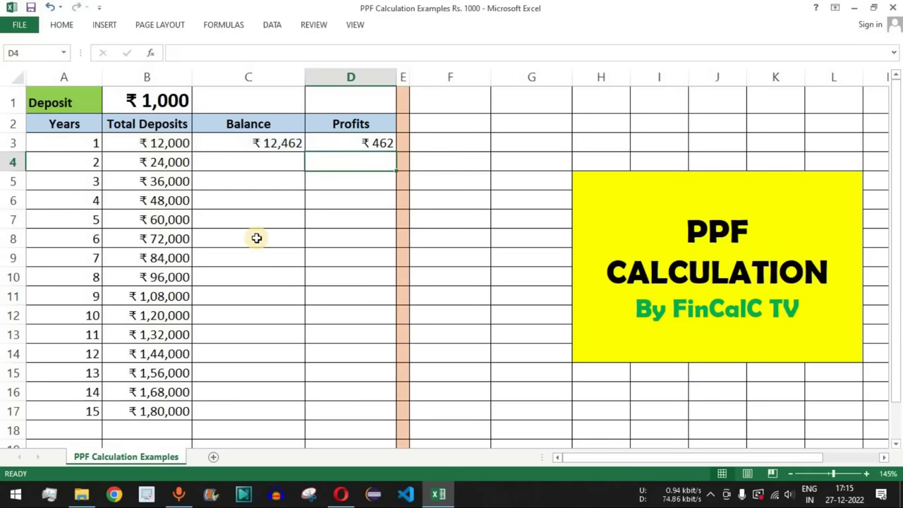
Compare the year 1 profit in D3 with the Total Interest and Total Balance of the PPF calculator in Opera
click(377, 146)
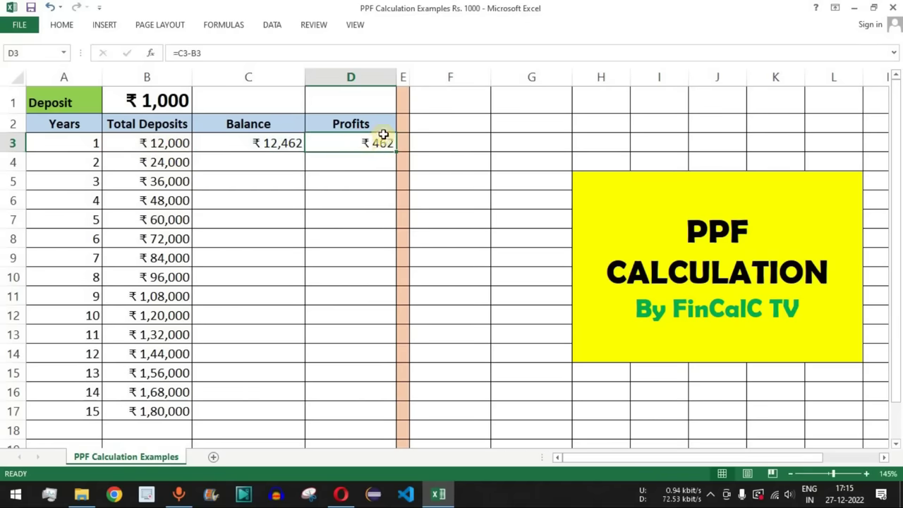
key(alt+Tab)
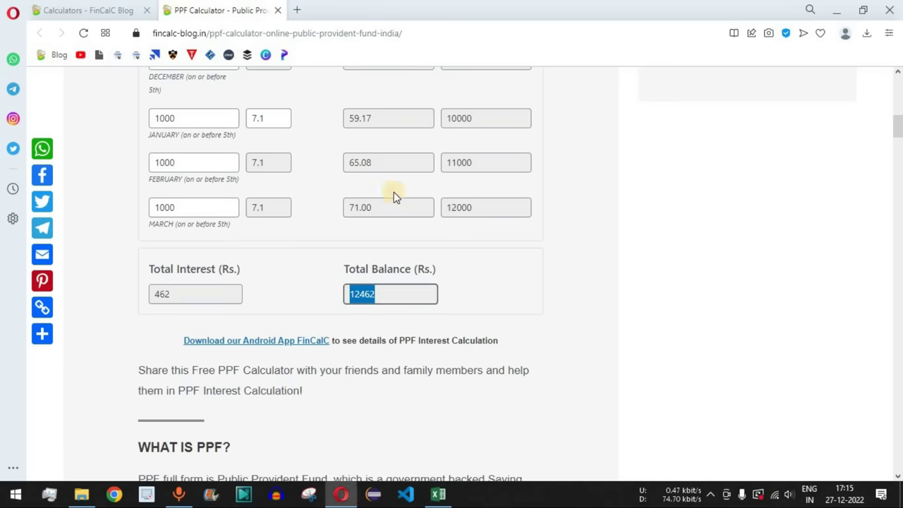
double_click(174, 294)
click(200, 294)
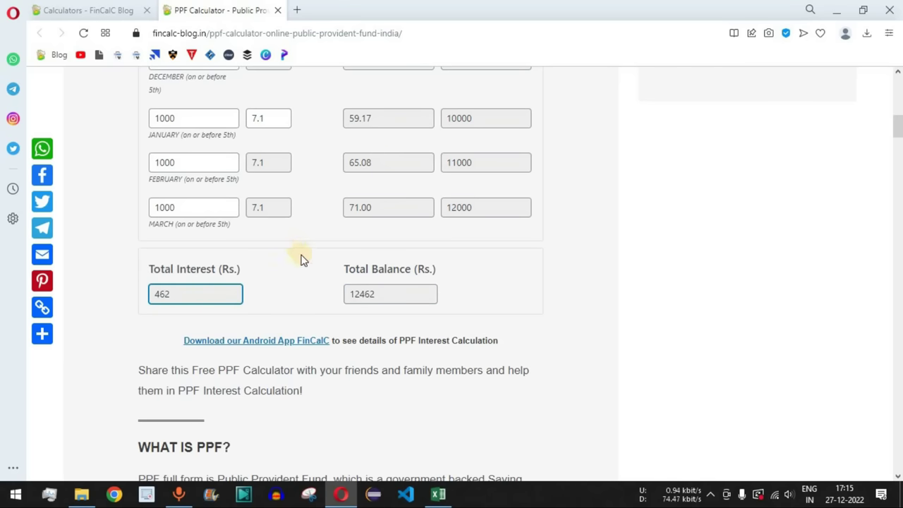
drag(193, 273, 216, 271)
drag(355, 269, 415, 271)
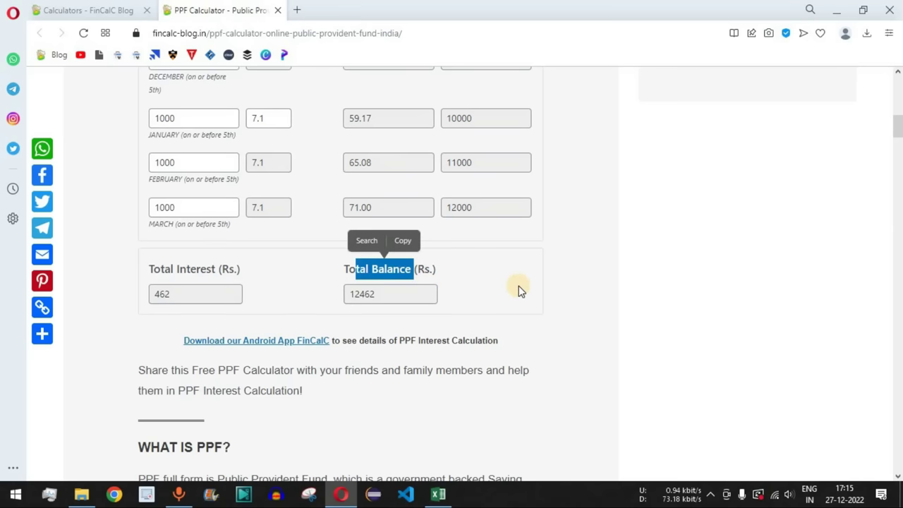
click(518, 288)
scroll(339, 274, up, 6)
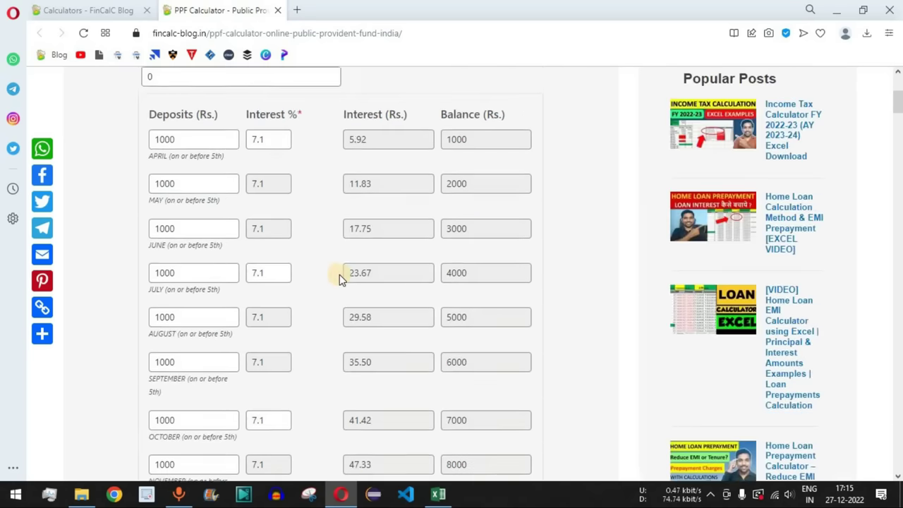
Check the year 1 balance in Excel and carry the Total Balance of 12462 into the opening Balance field of the PPF calculator in Opera
key(alt+Tab)
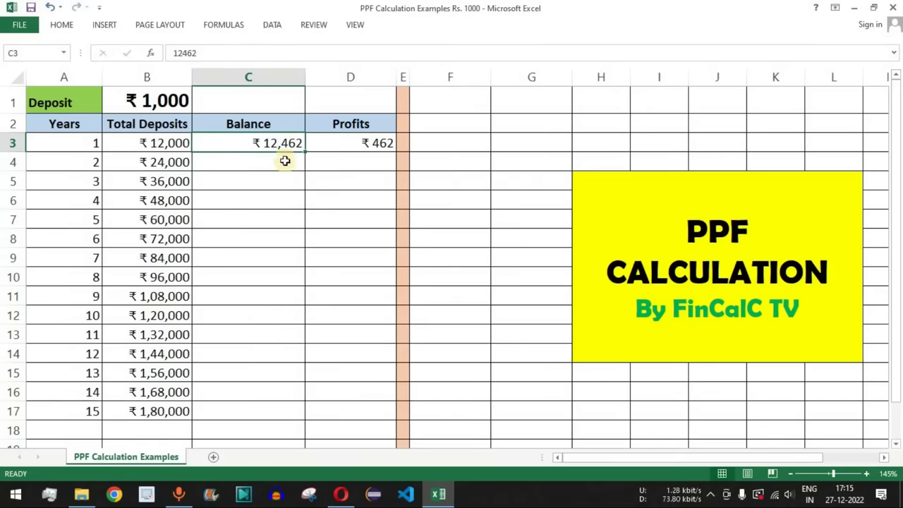
key(alt+Tab)
double_click(369, 228)
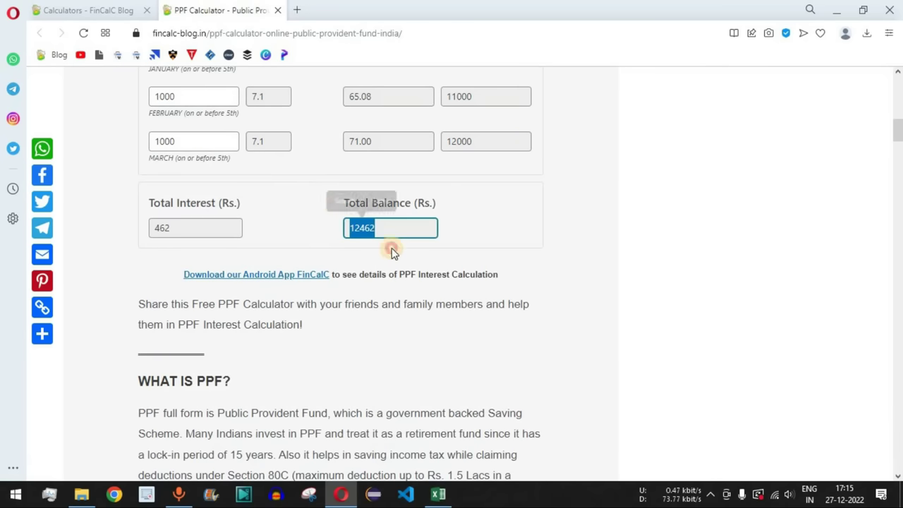
scroll(466, 262, up, 15)
drag(335, 340, 135, 342)
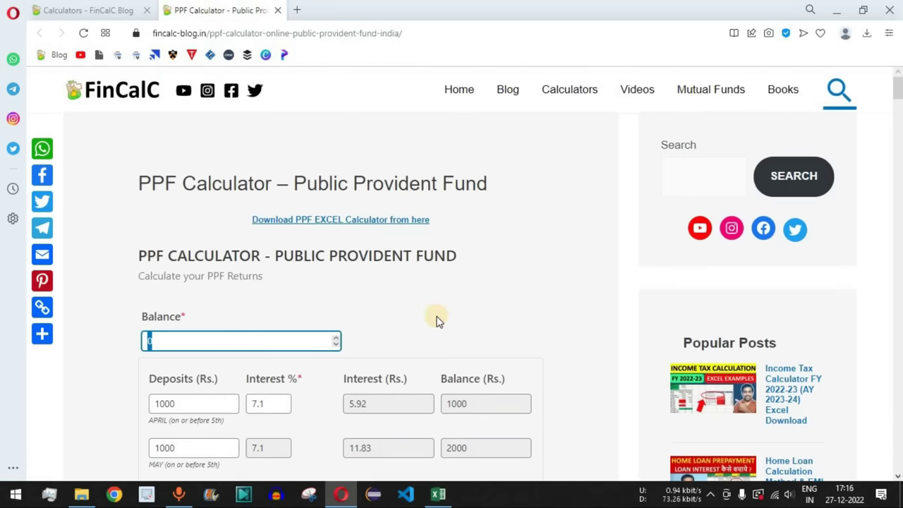
scroll(424, 318, down, 3)
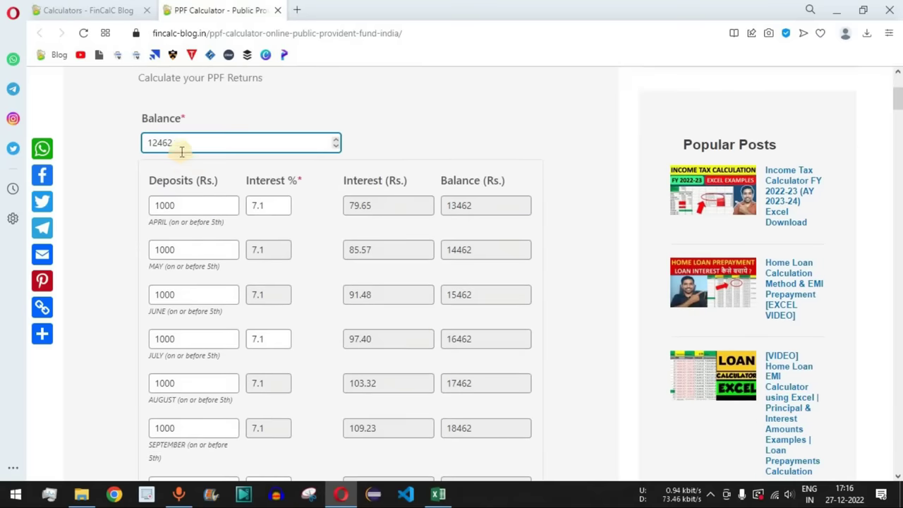
drag(161, 143, 139, 198)
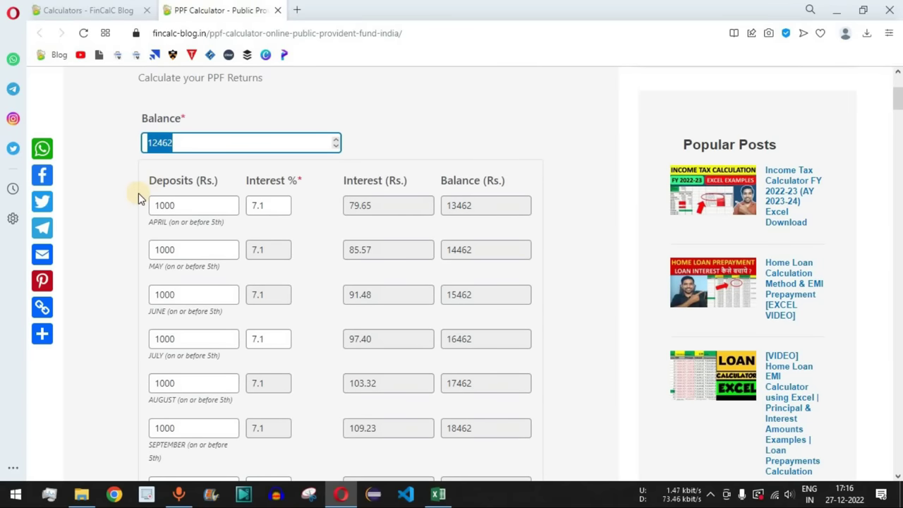
Examine the monthly deposits and the April and May balances in the PPF calculator for the second year
click(169, 206)
click(156, 249)
double_click(157, 248)
key(Tab)
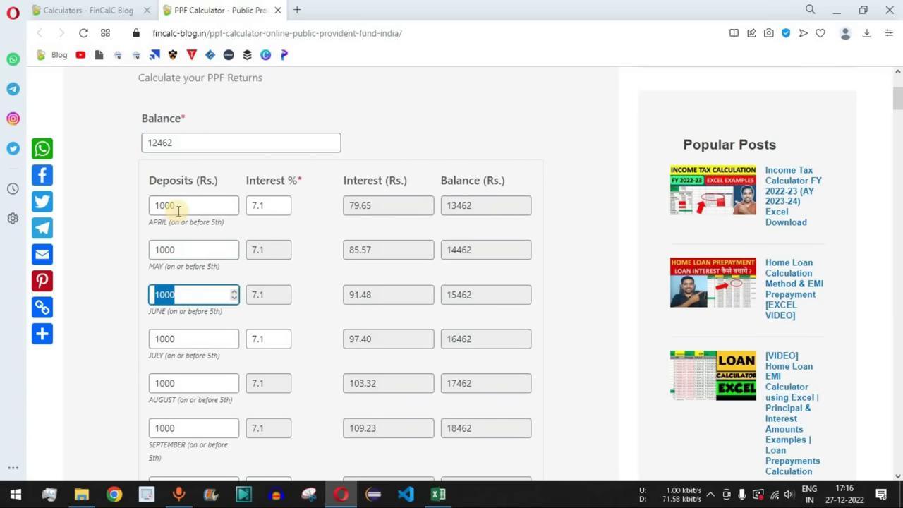
drag(478, 206, 443, 206)
drag(476, 256, 446, 250)
click(469, 206)
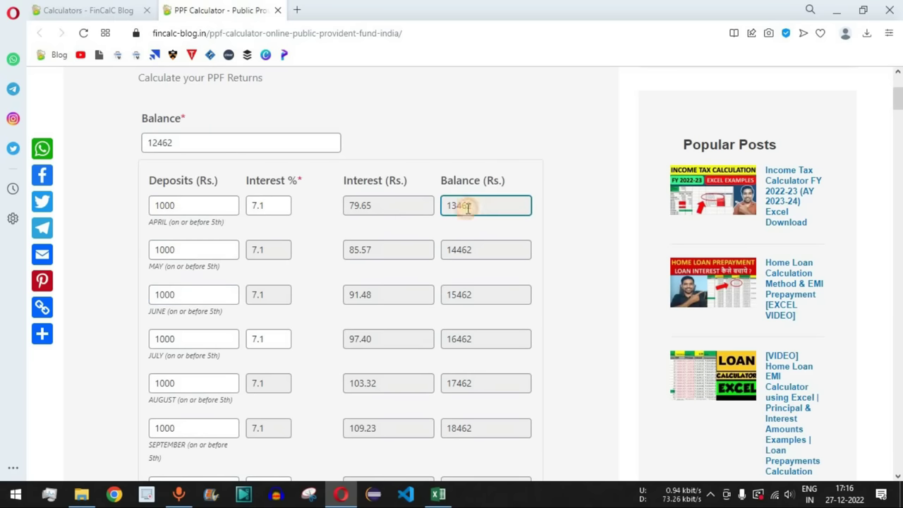
drag(455, 204, 443, 205)
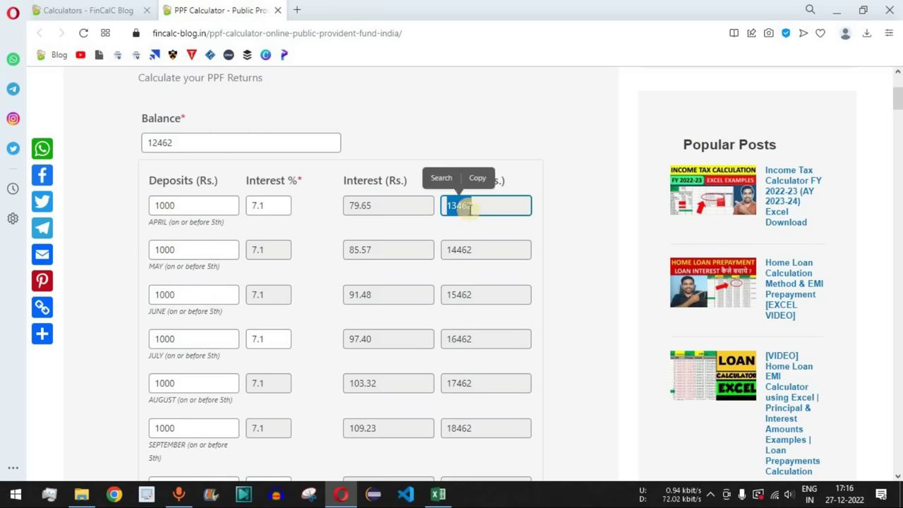
Compare the opening Balance of 12462 with the April deposit and its monthly interest in the PPF calculator
drag(169, 143, 145, 142)
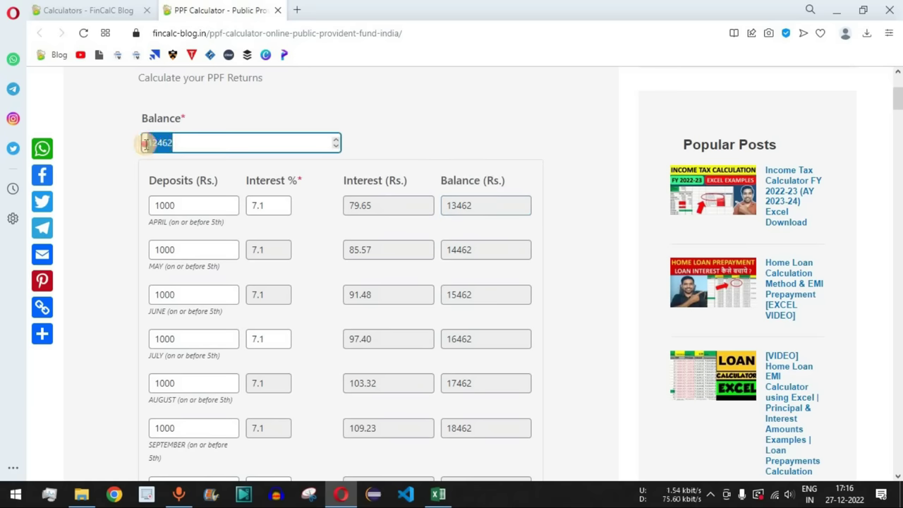
double_click(169, 205)
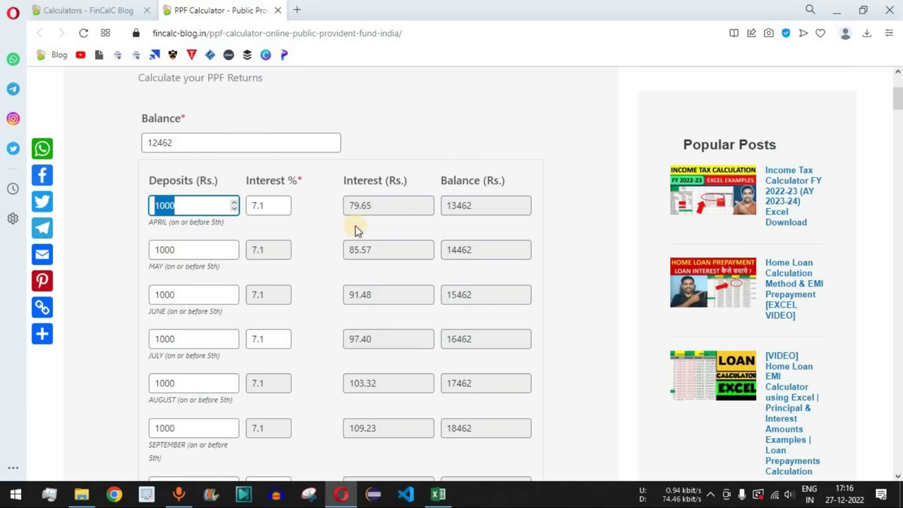
click(376, 205)
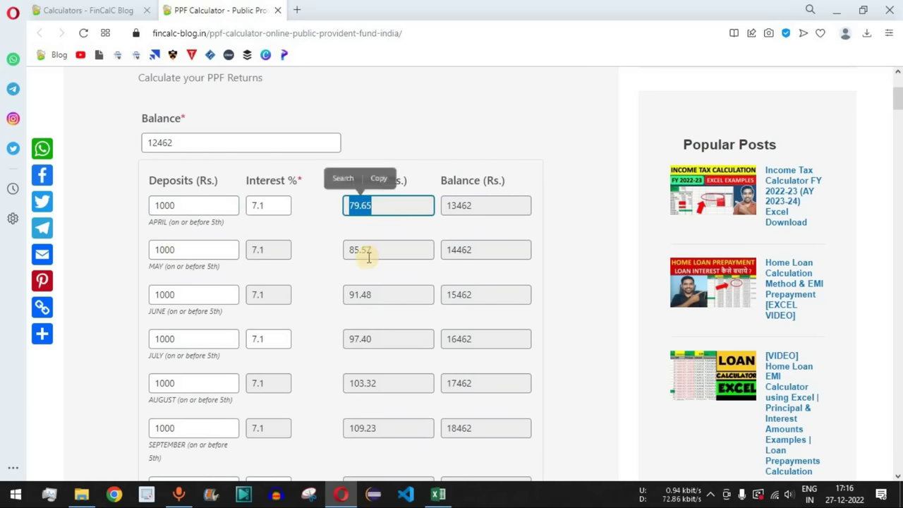
click(580, 251)
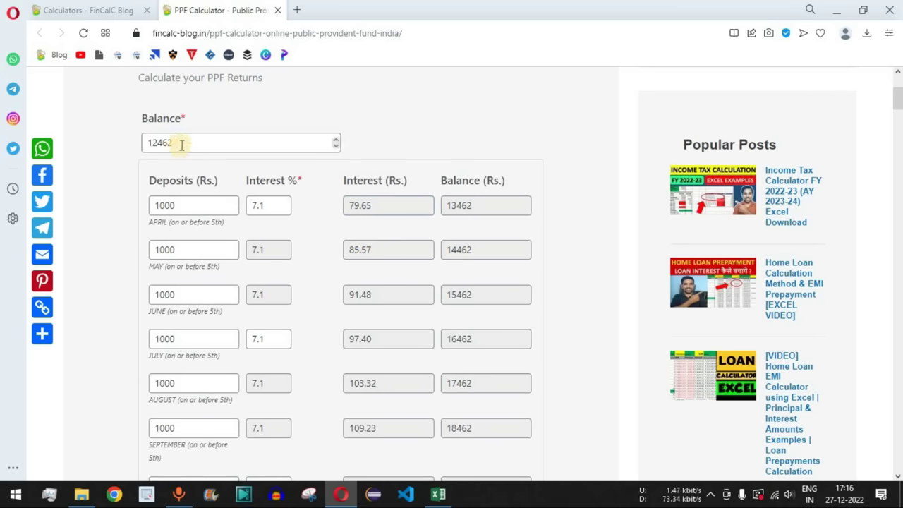
drag(181, 144, 141, 143)
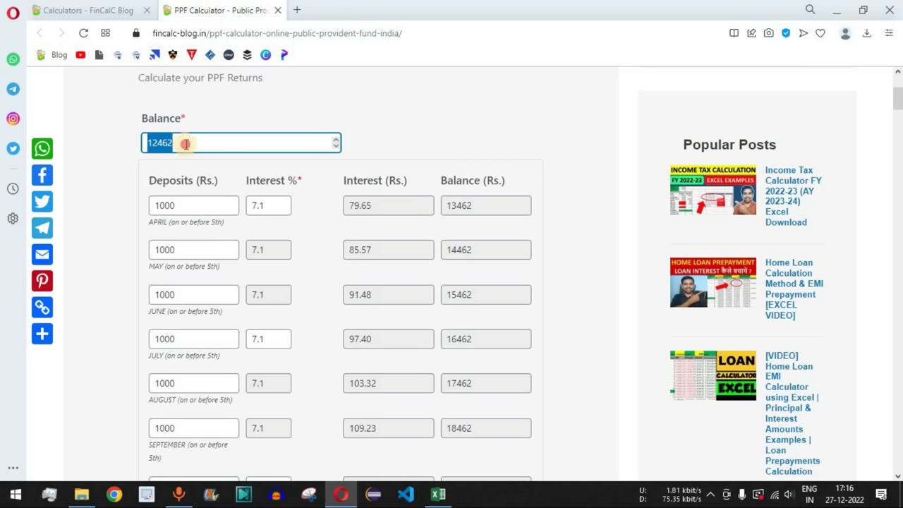
click(160, 145)
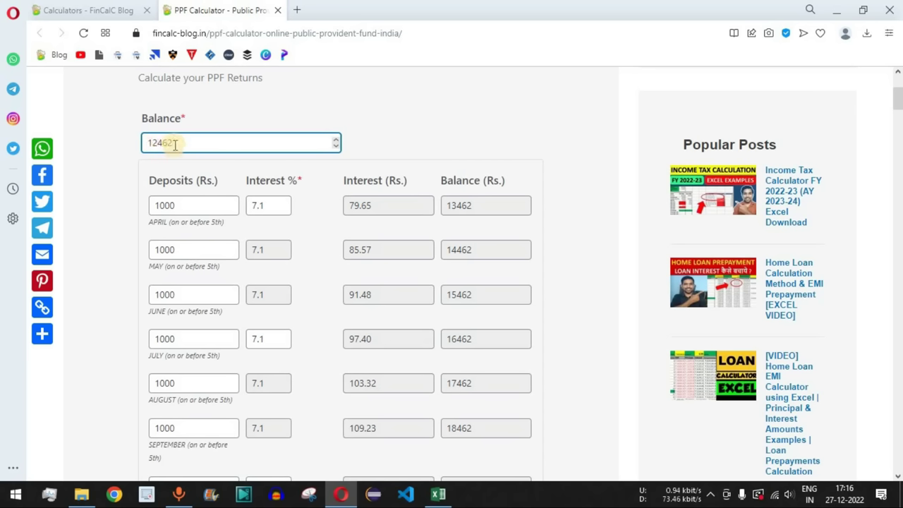
drag(175, 144, 164, 145)
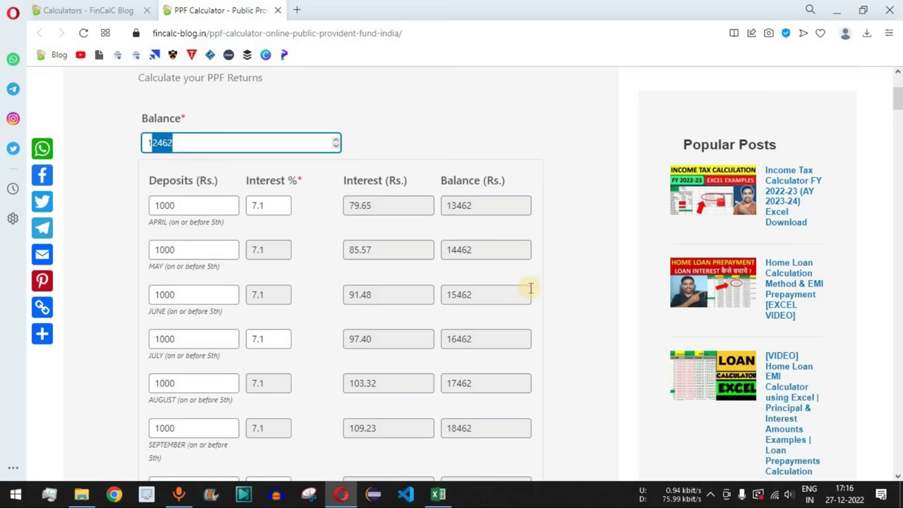
Copy the calculator's Total Balance of 25808 into the year 2 Balance cell C4 of the Excel workbook
scroll(558, 271, down, 8)
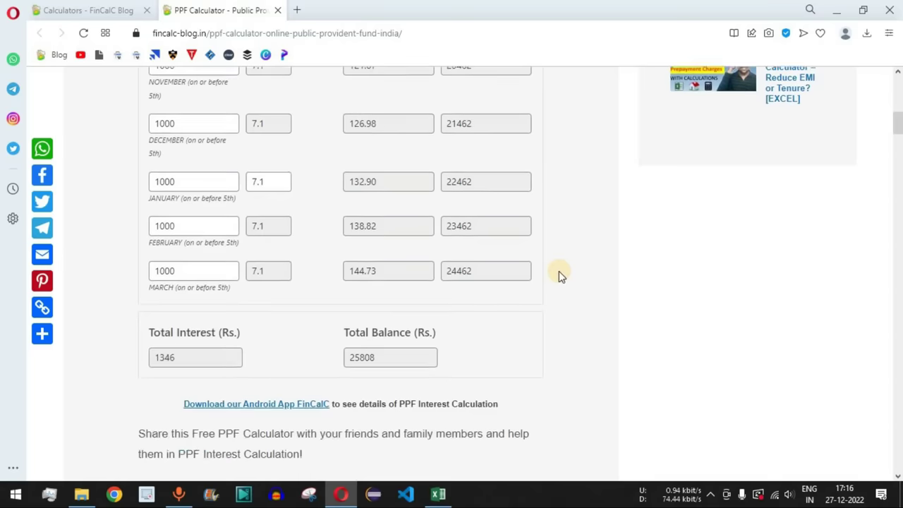
drag(346, 227, 411, 260)
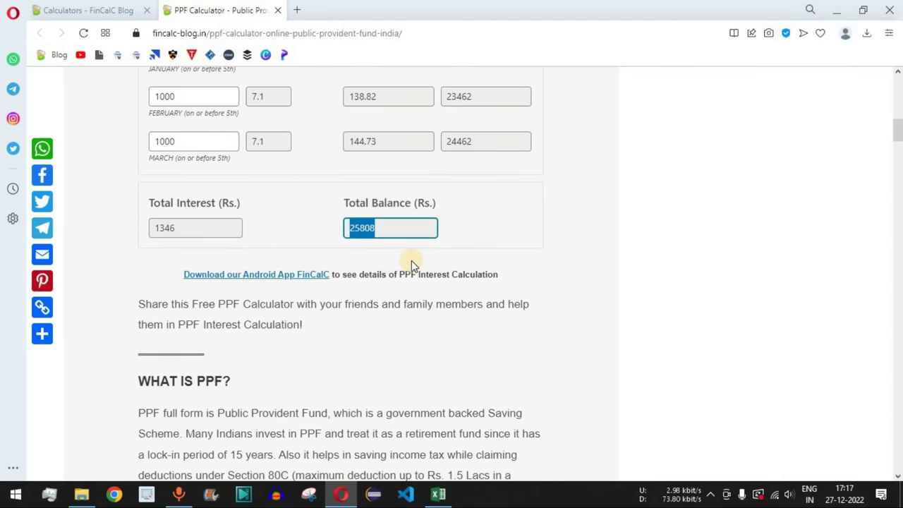
key(alt+Tab)
key(Down)
key(ctrl+v)
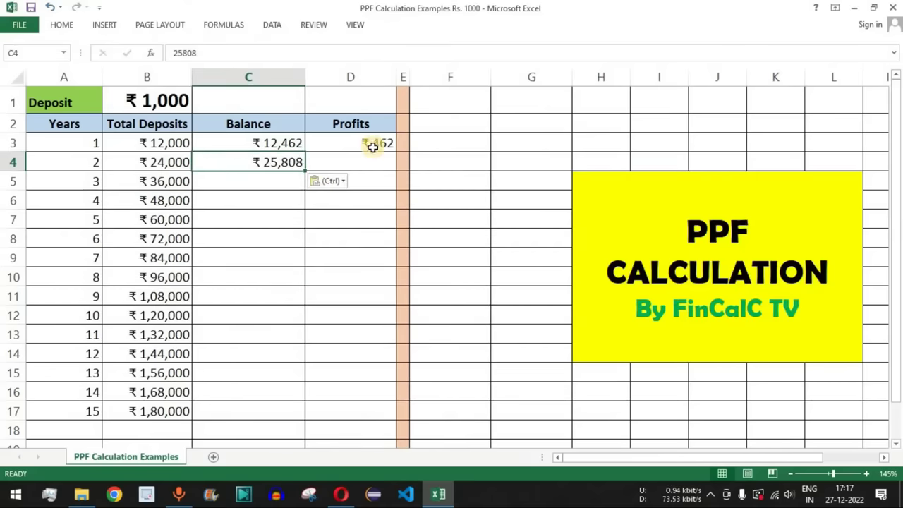
Fill the profit formula from D3 down to the year 2 cell D4 and select the year 3 Balance cell C5
click(373, 146)
drag(398, 152, 359, 169)
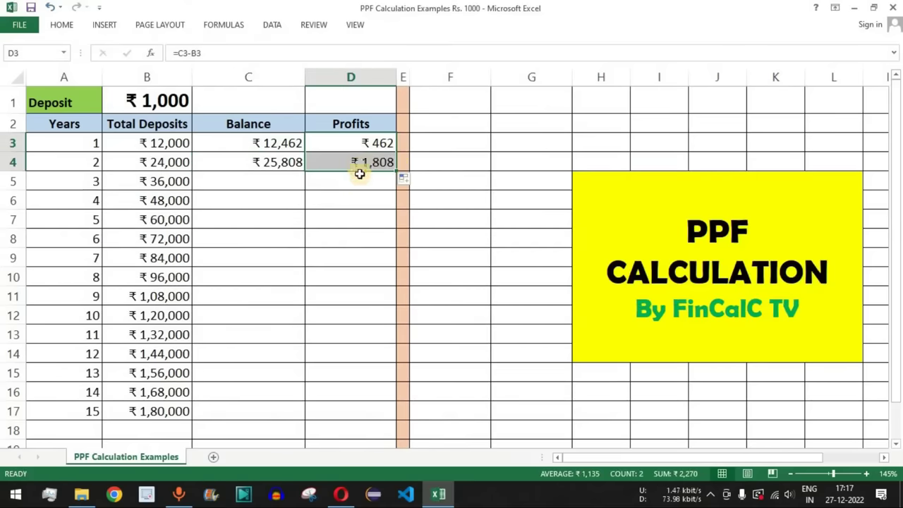
click(359, 168)
click(282, 182)
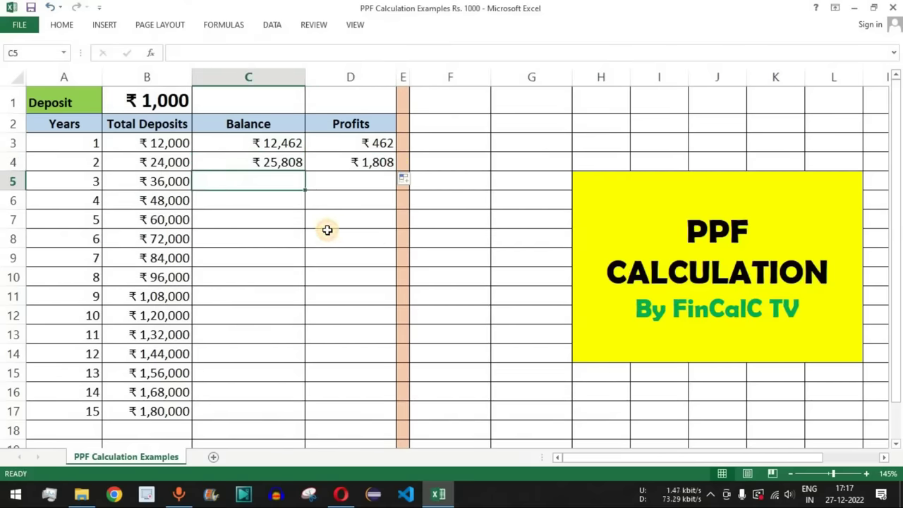
Switch to Opera and carry the Total Balance of 25808 into the opening Balance field of the PPF calculator
key(alt+Tab)
drag(385, 227, 347, 228)
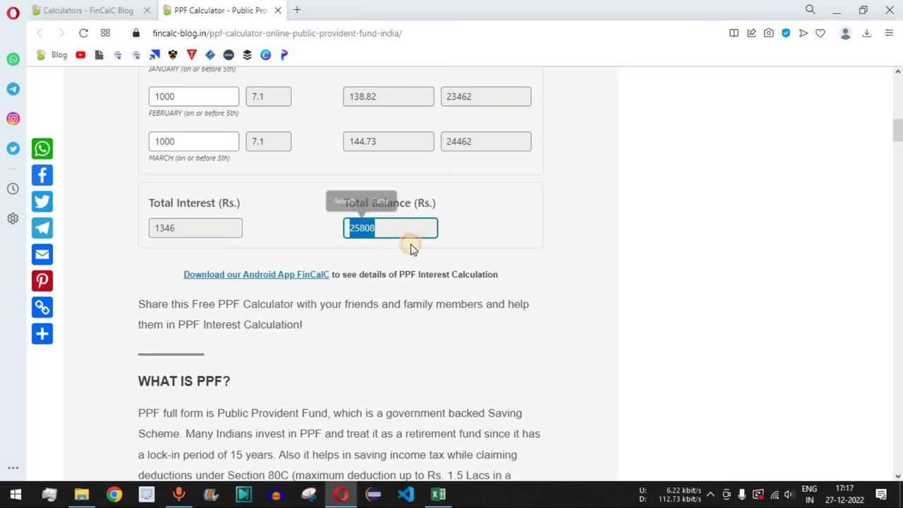
scroll(460, 275, up, 1)
scroll(460, 275, up, 8)
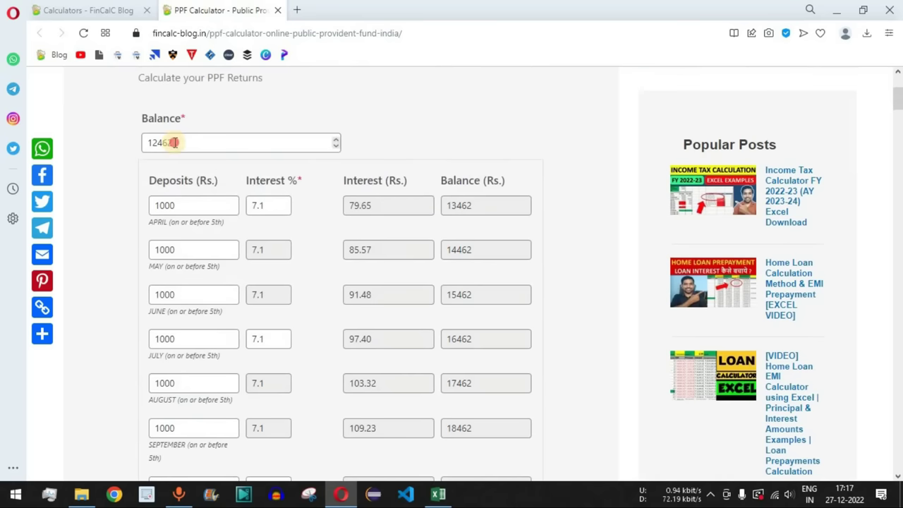
double_click(178, 143)
key(ctrl+v)
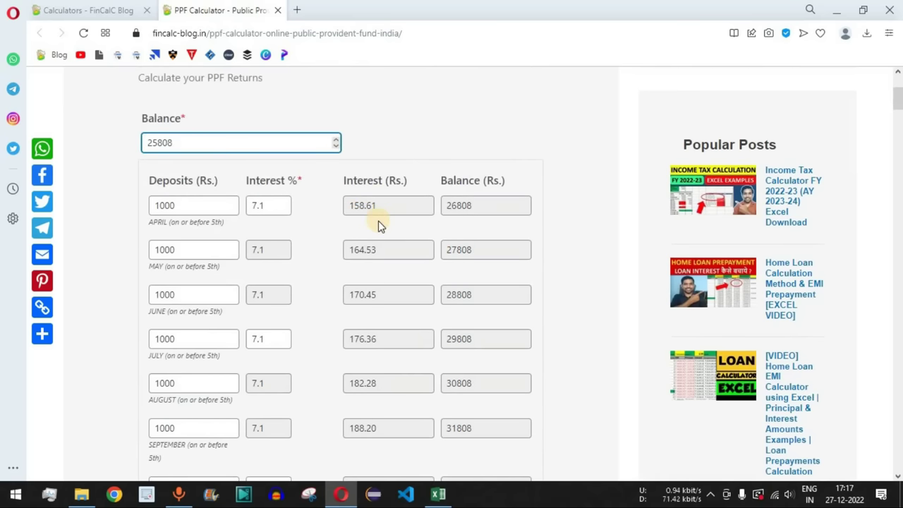
Review the year 3 monthly interest amounts and copy the calculator's Total Balance of 40102 into Balance cell C5 in Excel
drag(375, 206, 344, 206)
drag(383, 252, 346, 252)
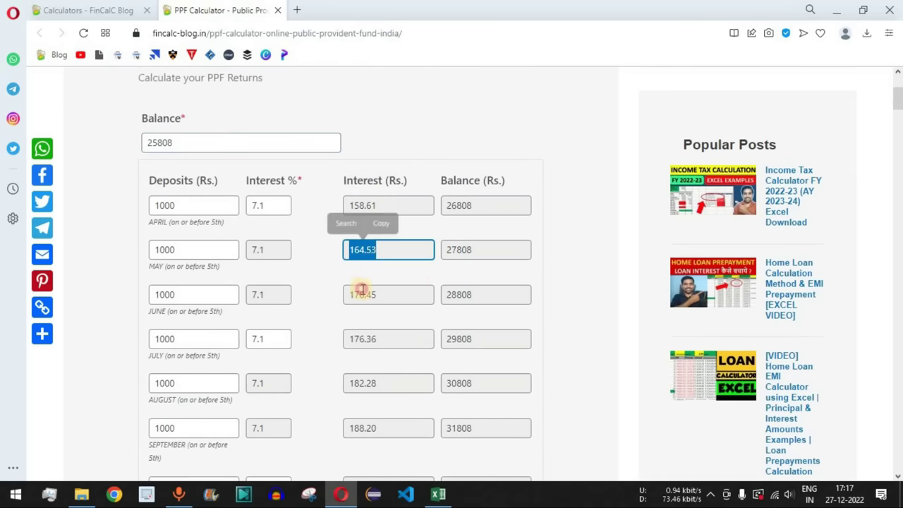
scroll(364, 202, down, 2)
drag(378, 166, 346, 163)
drag(377, 207, 345, 206)
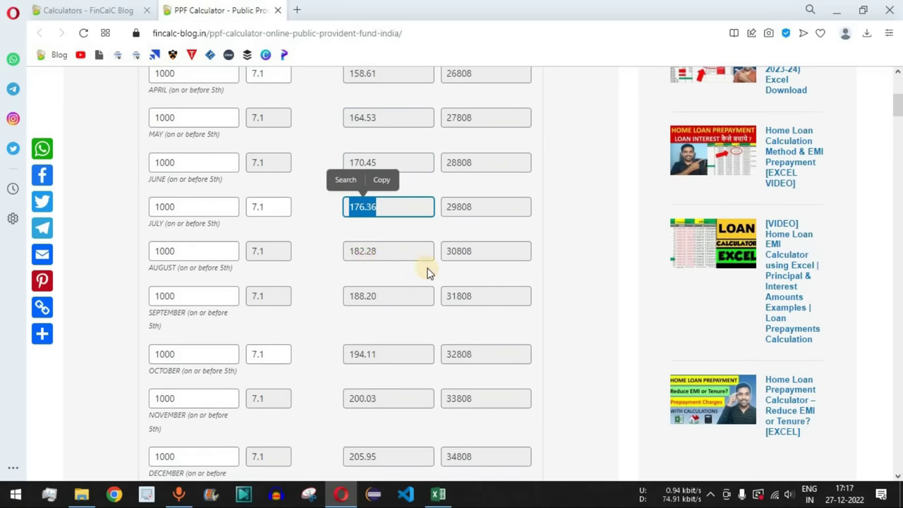
scroll(427, 270, down, 7)
double_click(428, 237)
drag(383, 232, 337, 227)
key(ctrl+c)
key(alt+Tab)
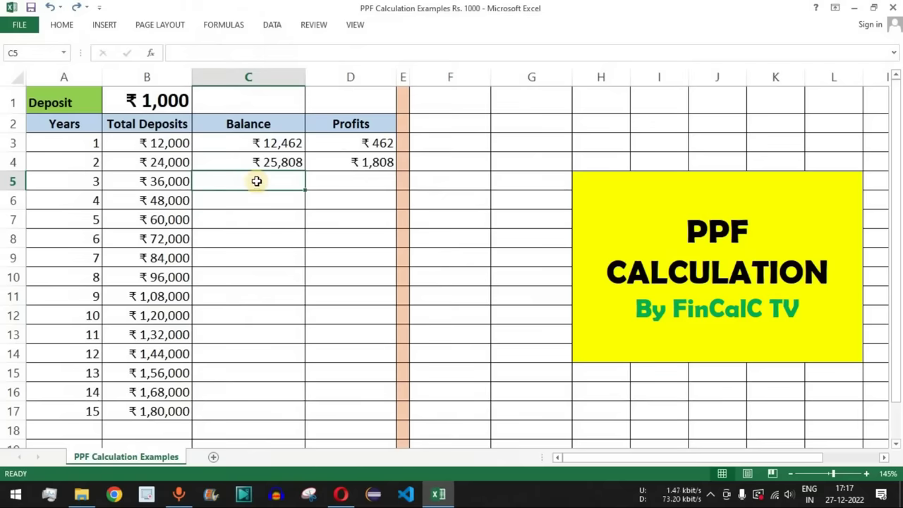
key(ctrl+v)
Fill the profit formula from D4 down to the year 3 Profits cell D5
click(372, 166)
drag(396, 172, 365, 189)
click(364, 187)
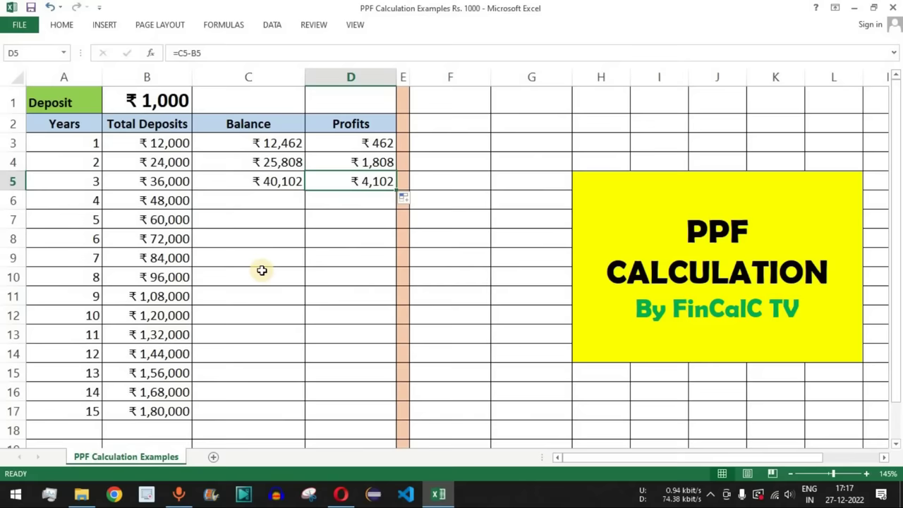
Review years 4 to 15 and their balances in C6:C17, checking the year 15 balance in C17
drag(84, 201, 89, 407)
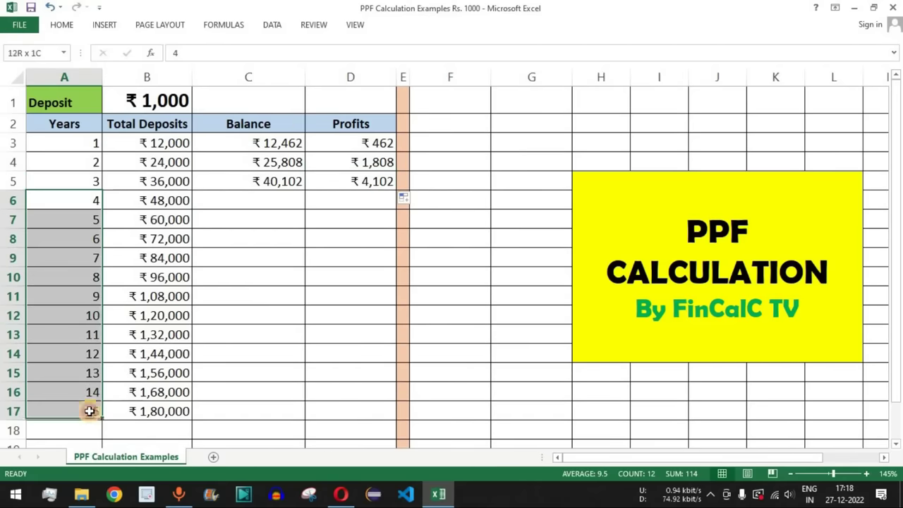
drag(243, 200, 248, 410)
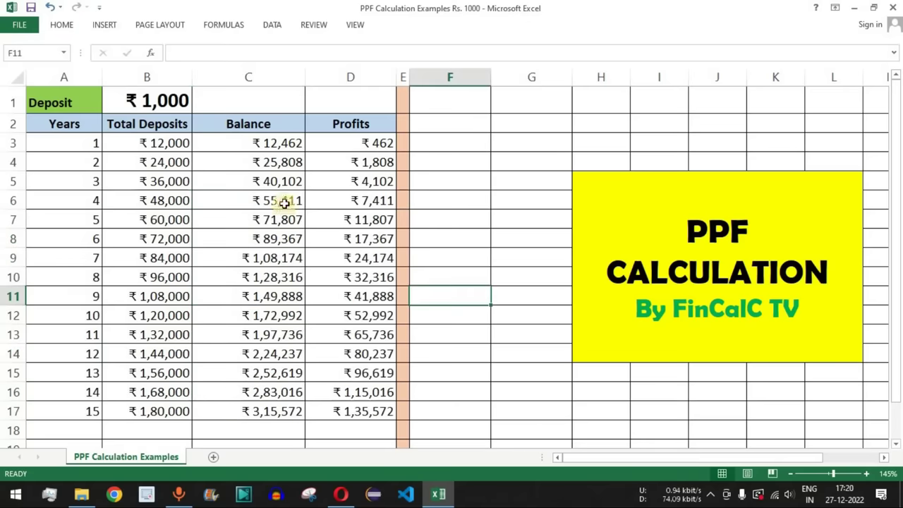
drag(288, 200, 276, 429)
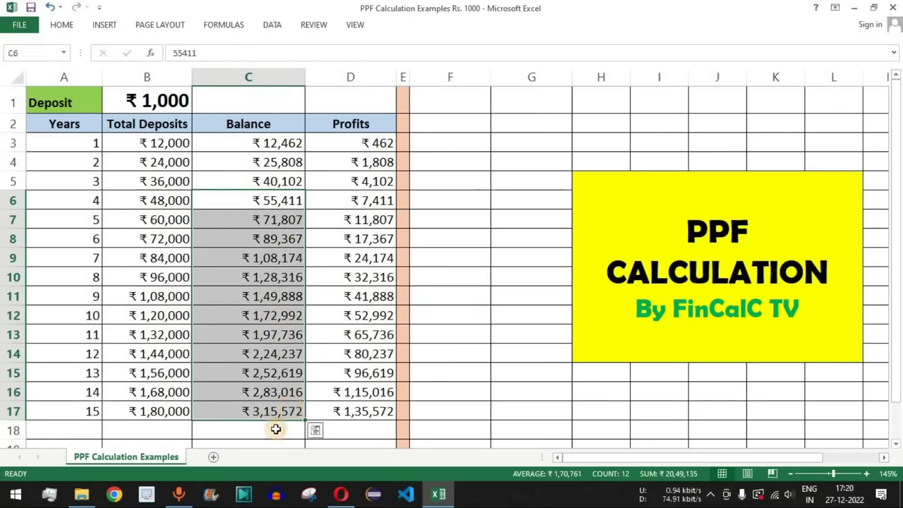
click(270, 406)
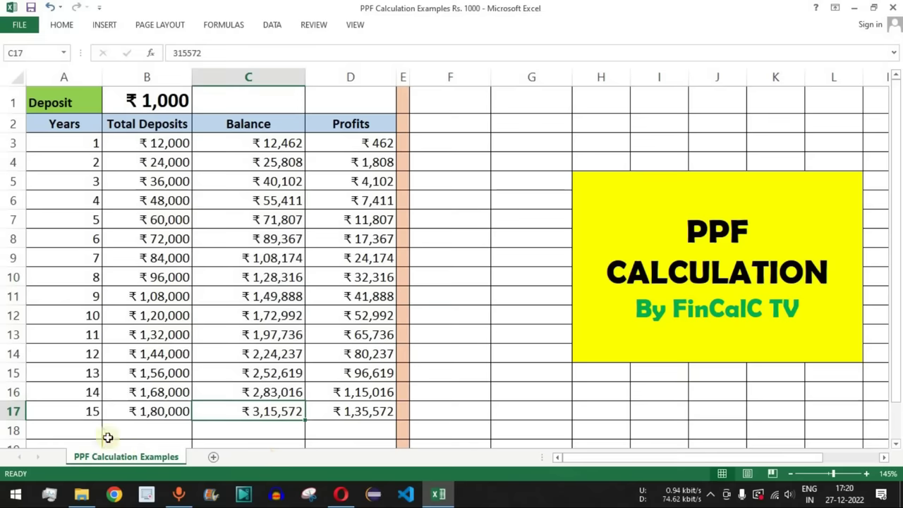